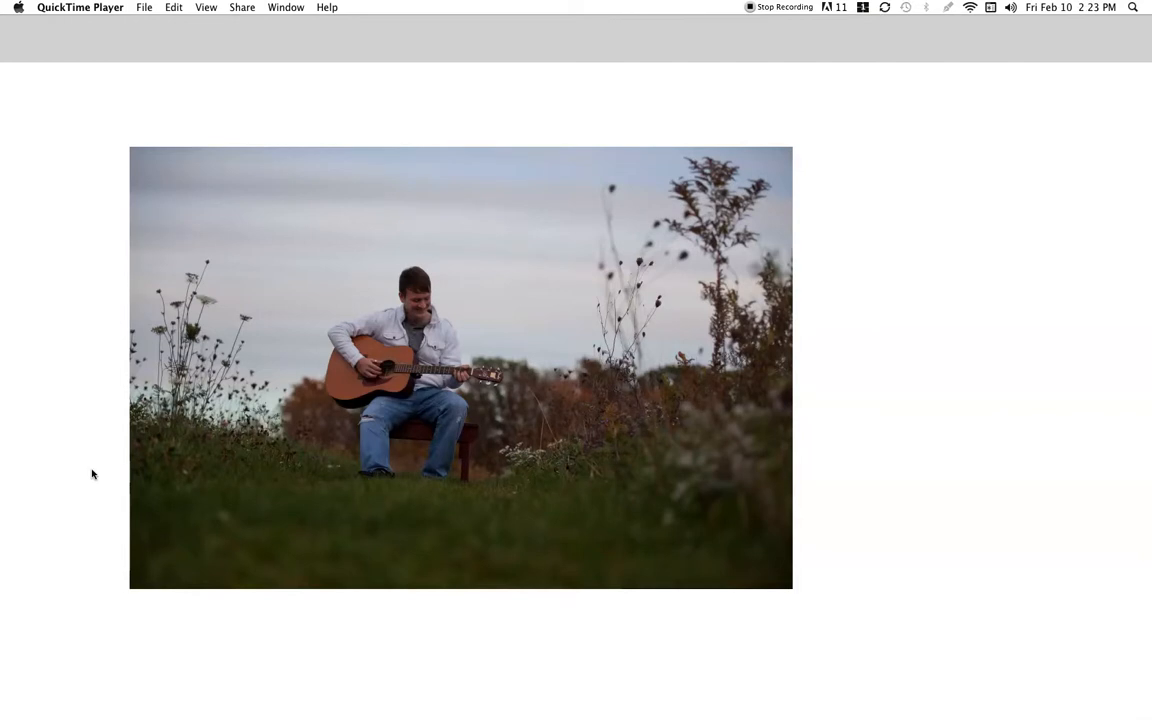
Step: Switch to Photoshop and add a Levels adjustment layer with input levels of 12 black, 1.15 midtone and 218 white
{"action": "left_click", "coordinate": [67, 388]}
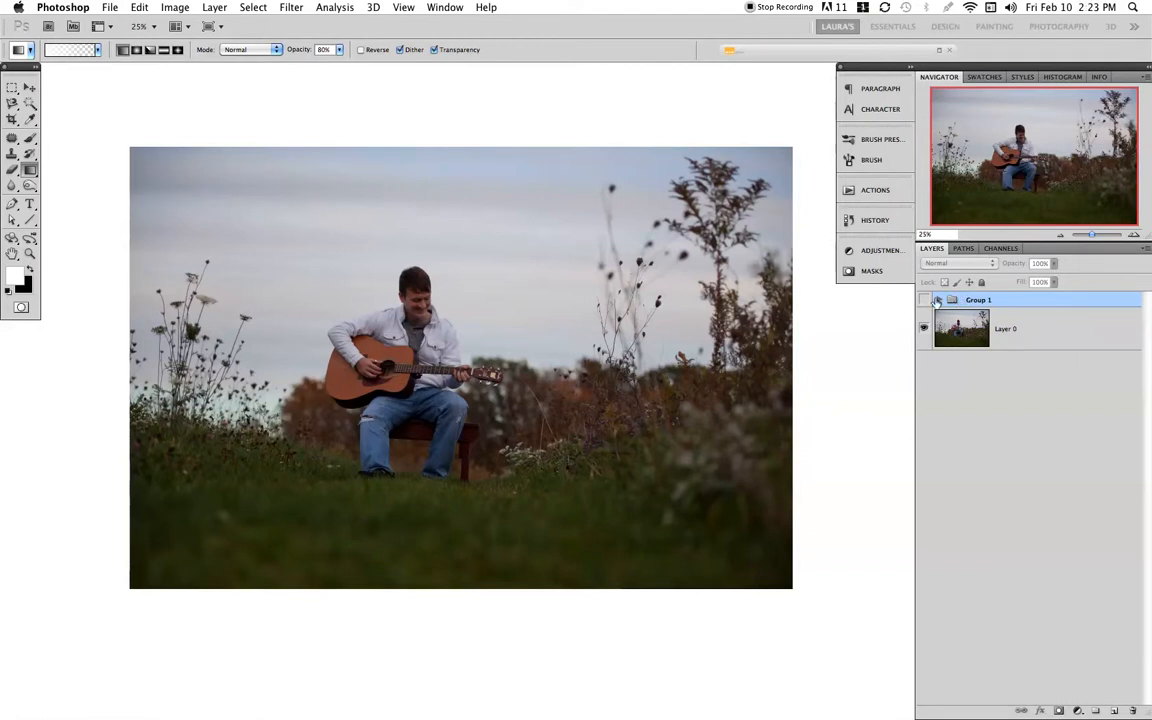
{"action": "double_click", "coordinate": [975, 301]}
{"action": "left_click", "coordinate": [878, 251]}
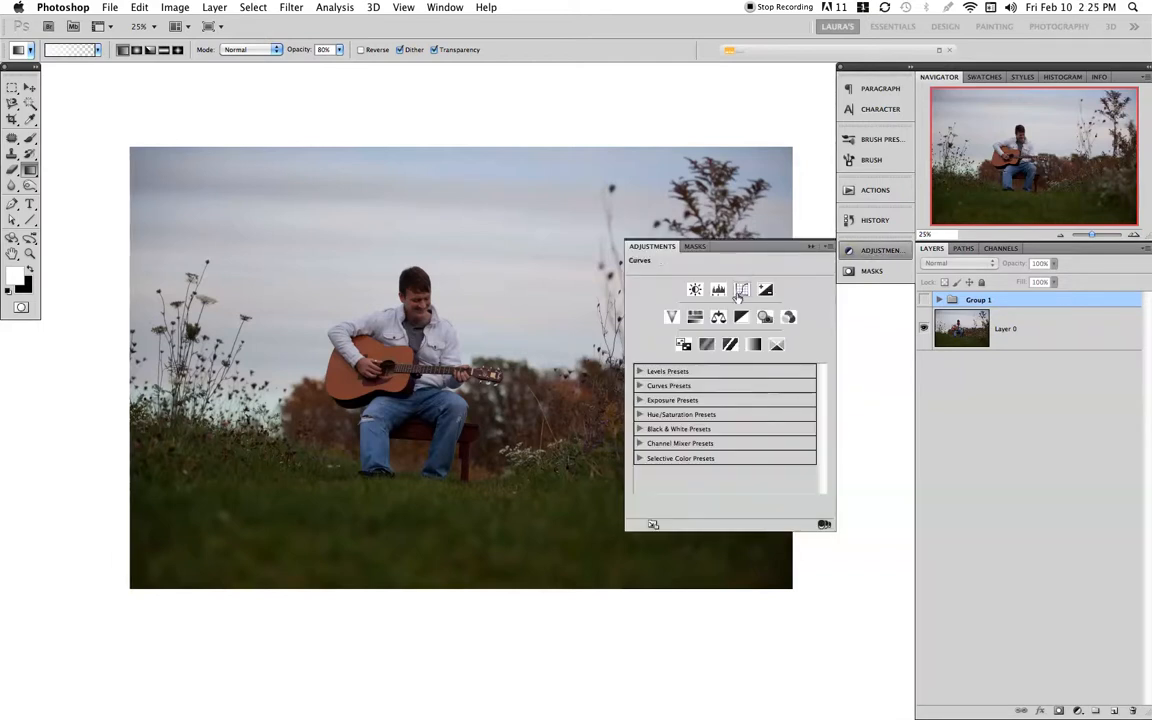
{"action": "left_click", "coordinate": [718, 291]}
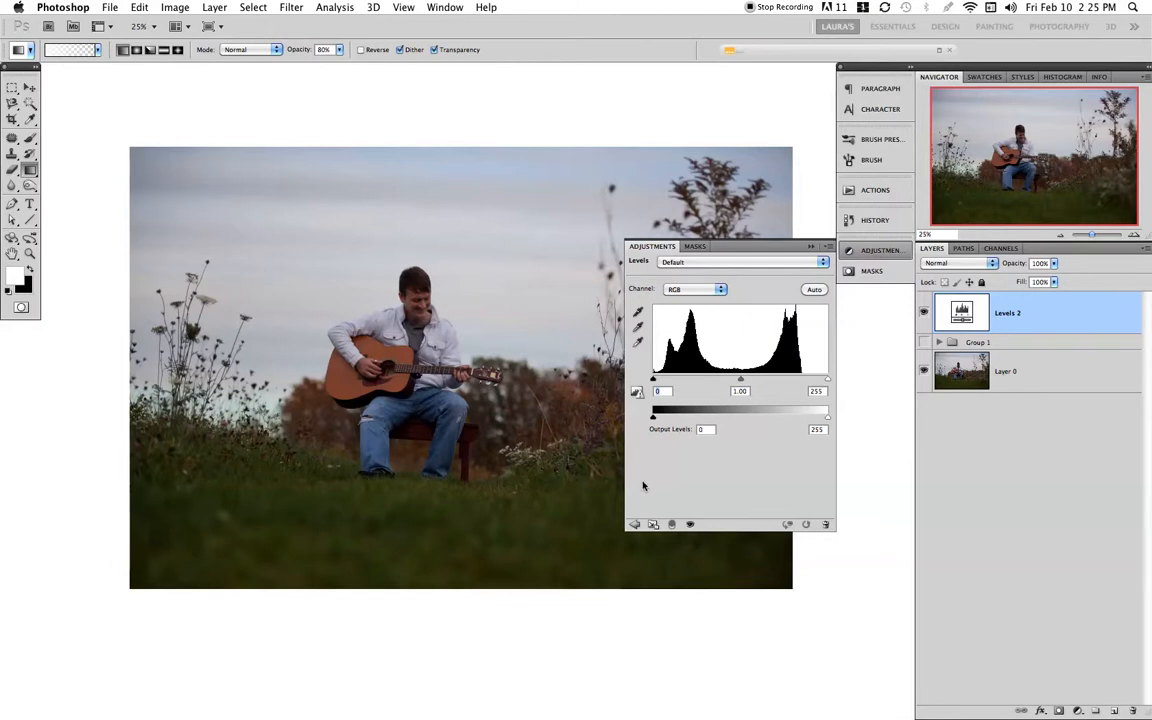
{"action": "left_click_drag", "start_coordinate": [653, 380], "coordinate": [661, 381]}
{"action": "left_click", "coordinate": [817, 390]}
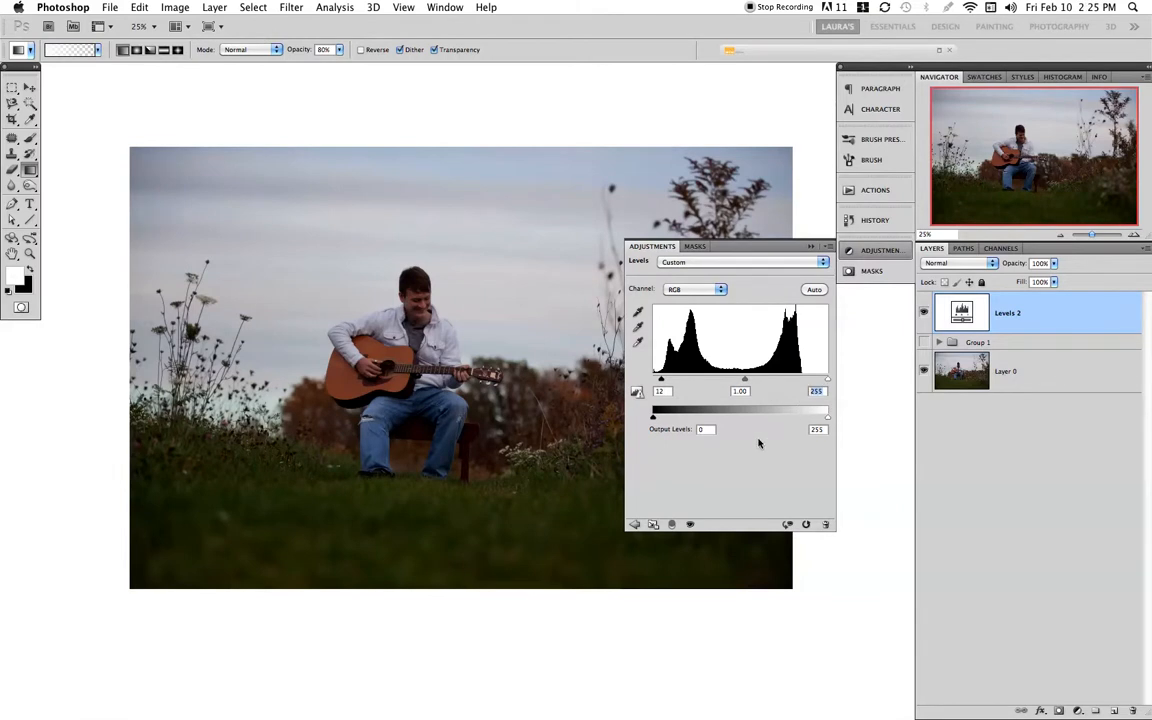
{"action": "type", "text": "218"}
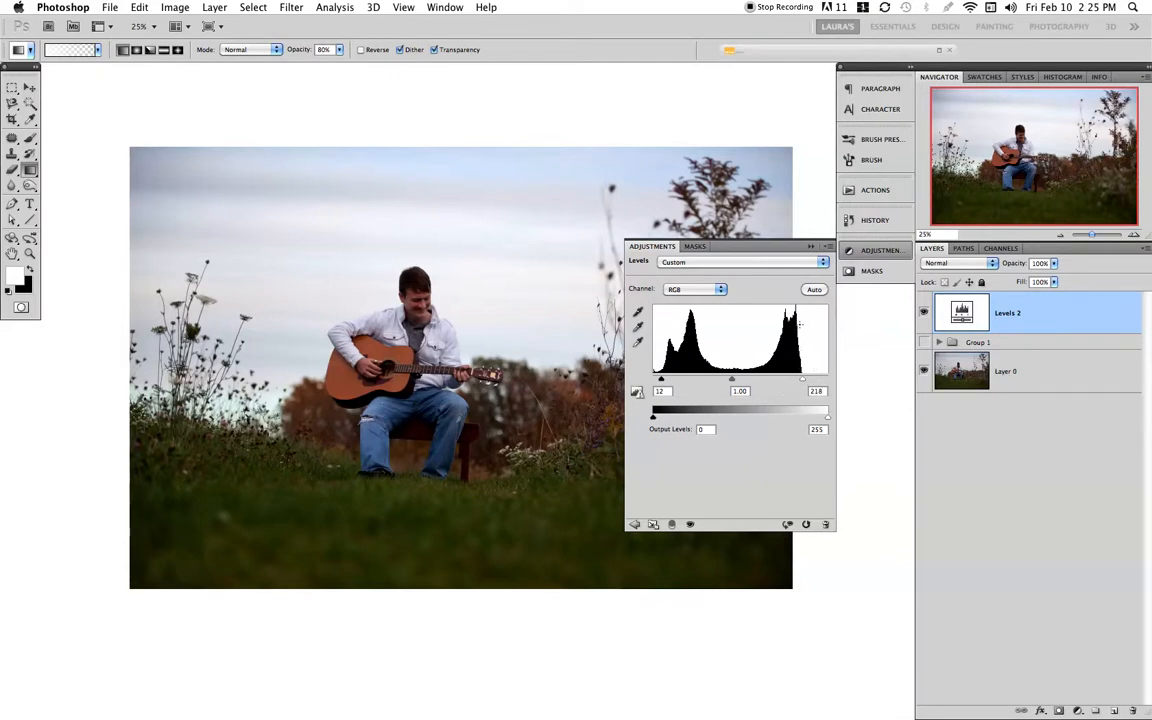
{"action": "left_click", "coordinate": [741, 391]}
{"action": "type", "text": "1.15"}
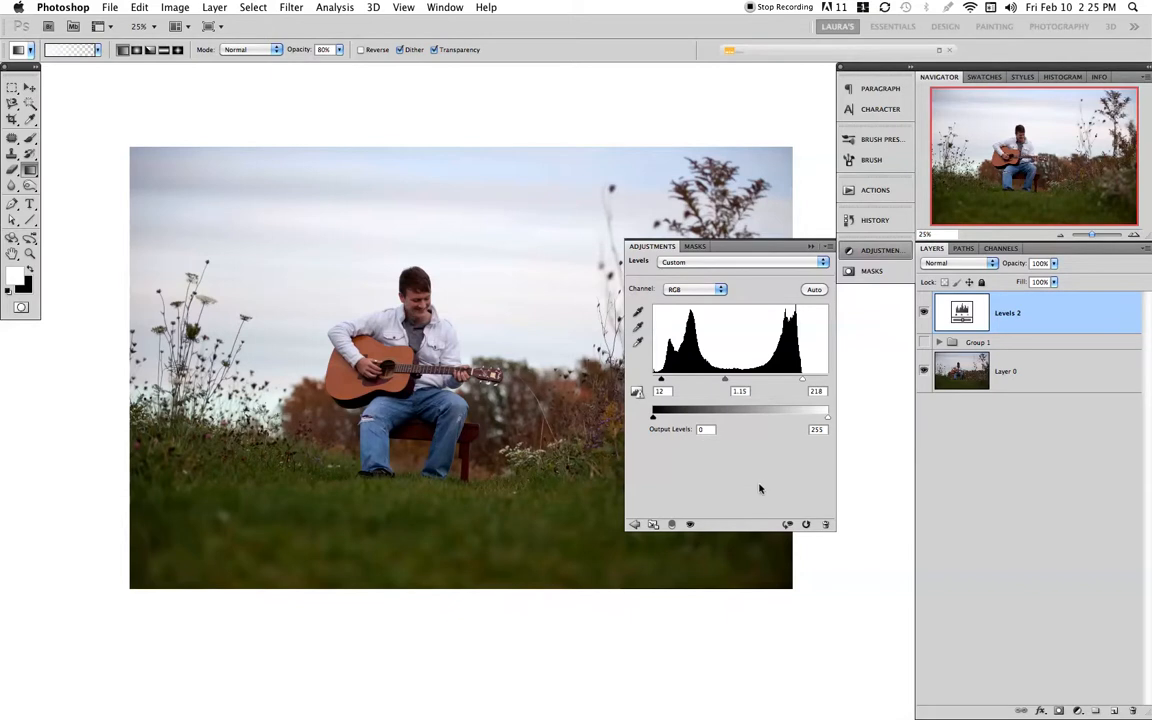
Step: Compare the photo with and without the Levels adjustment by toggling that layer's visibility
{"action": "left_click", "coordinate": [811, 246]}
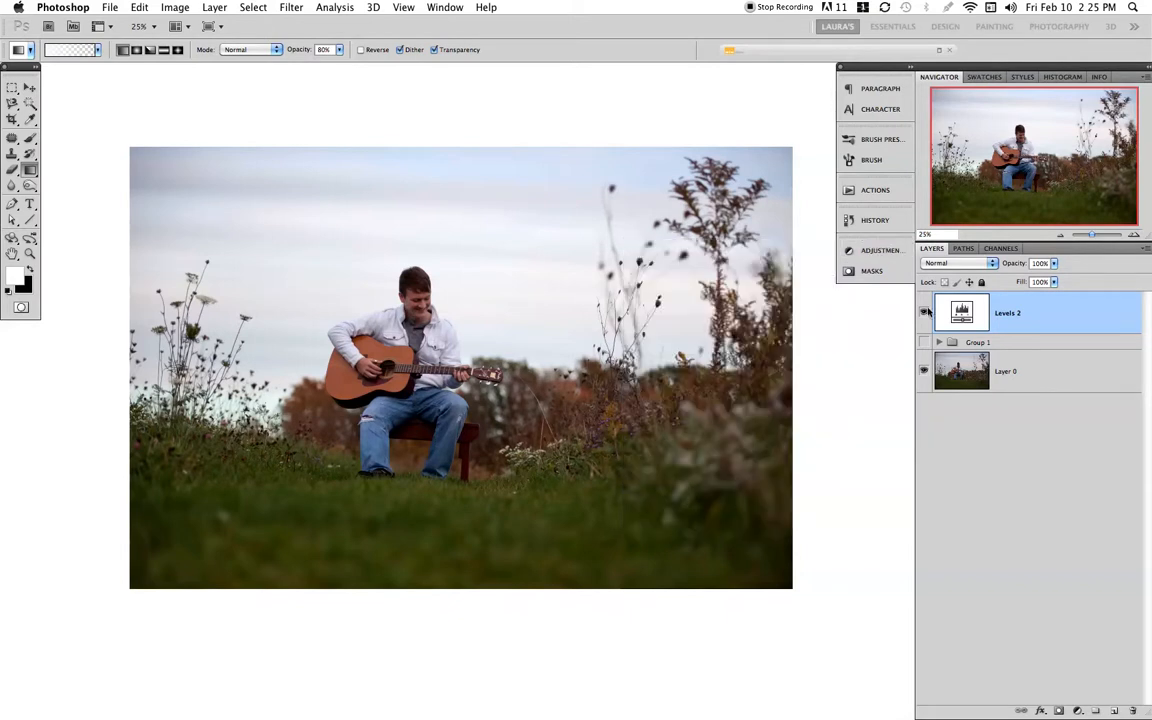
{"action": "left_click", "coordinate": [923, 316]}
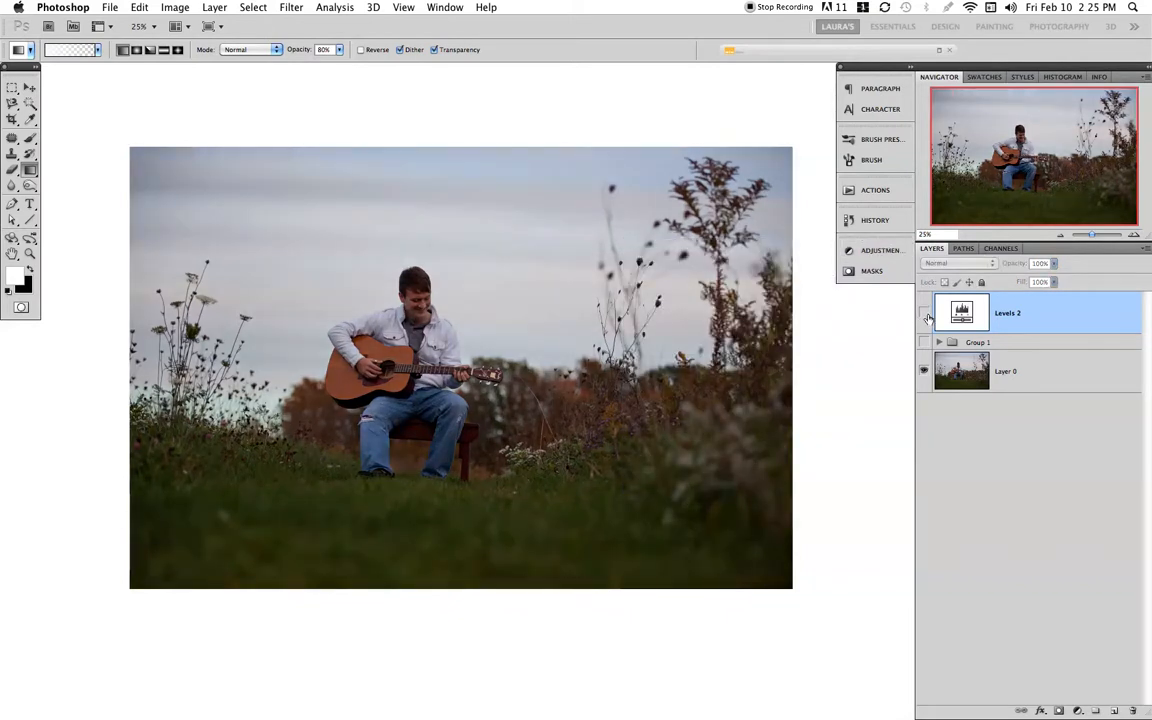
{"action": "left_click", "coordinate": [924, 314]}
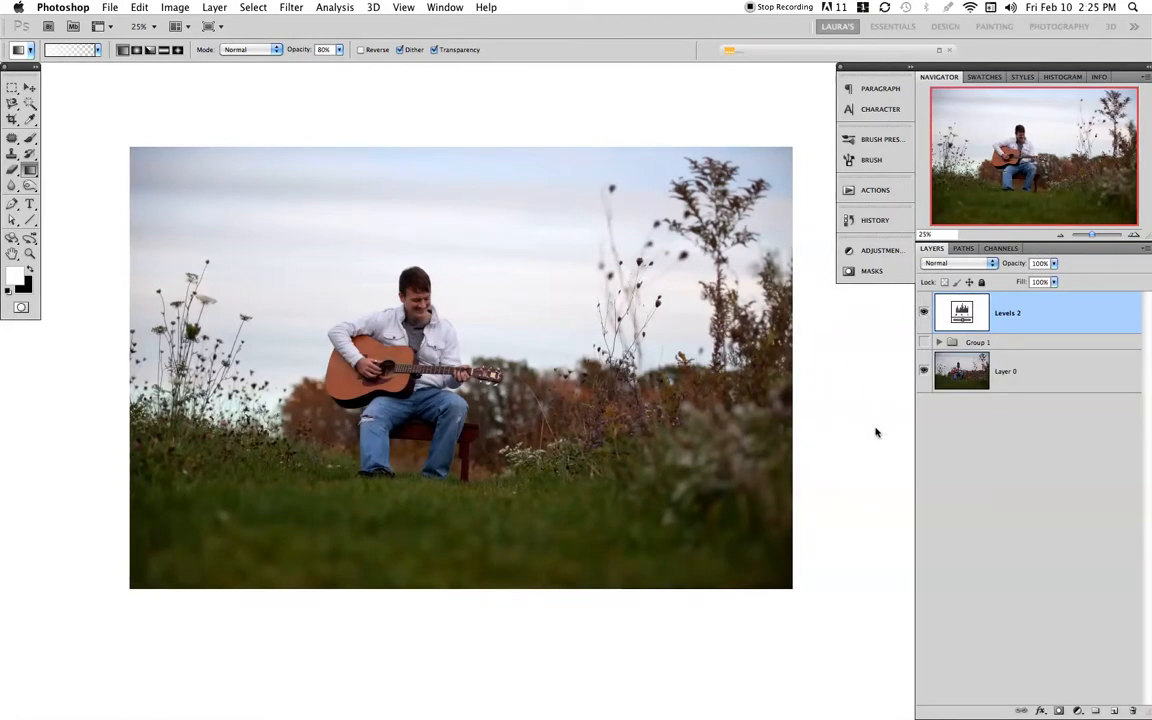
Step: Add a Brightness/Contrast adjustment layer with brightness 43 and contrast 9
{"action": "left_click", "coordinate": [880, 250]}
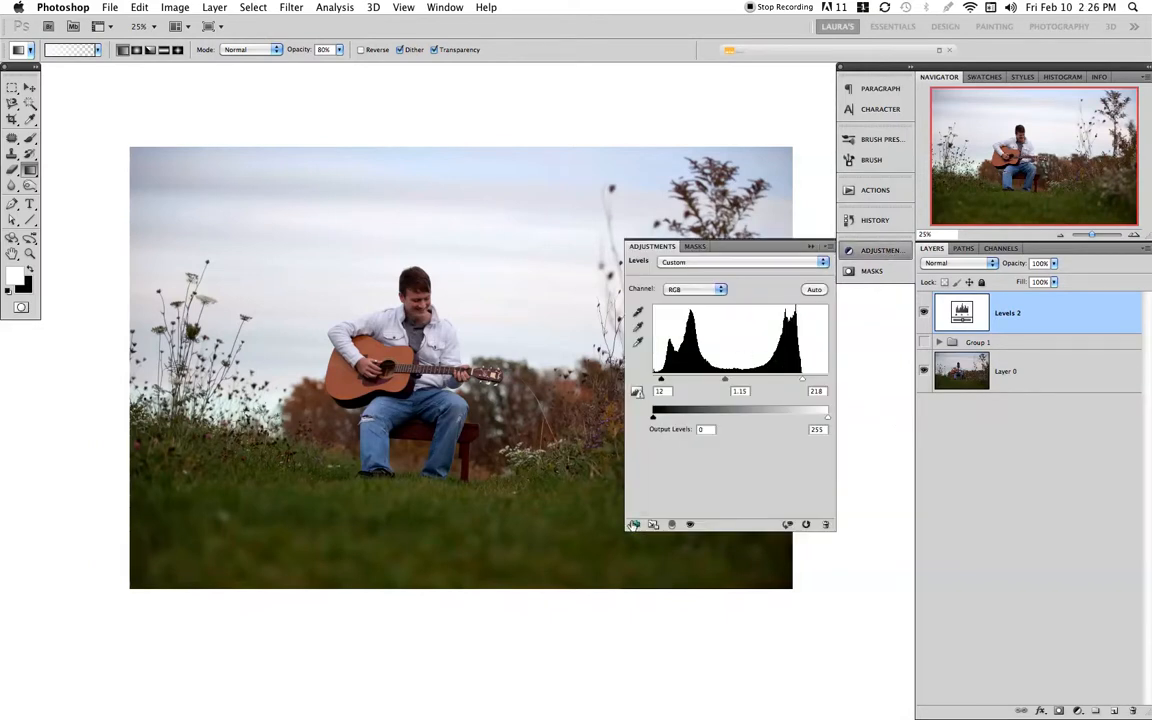
{"action": "left_click", "coordinate": [633, 526]}
{"action": "left_click", "coordinate": [697, 294]}
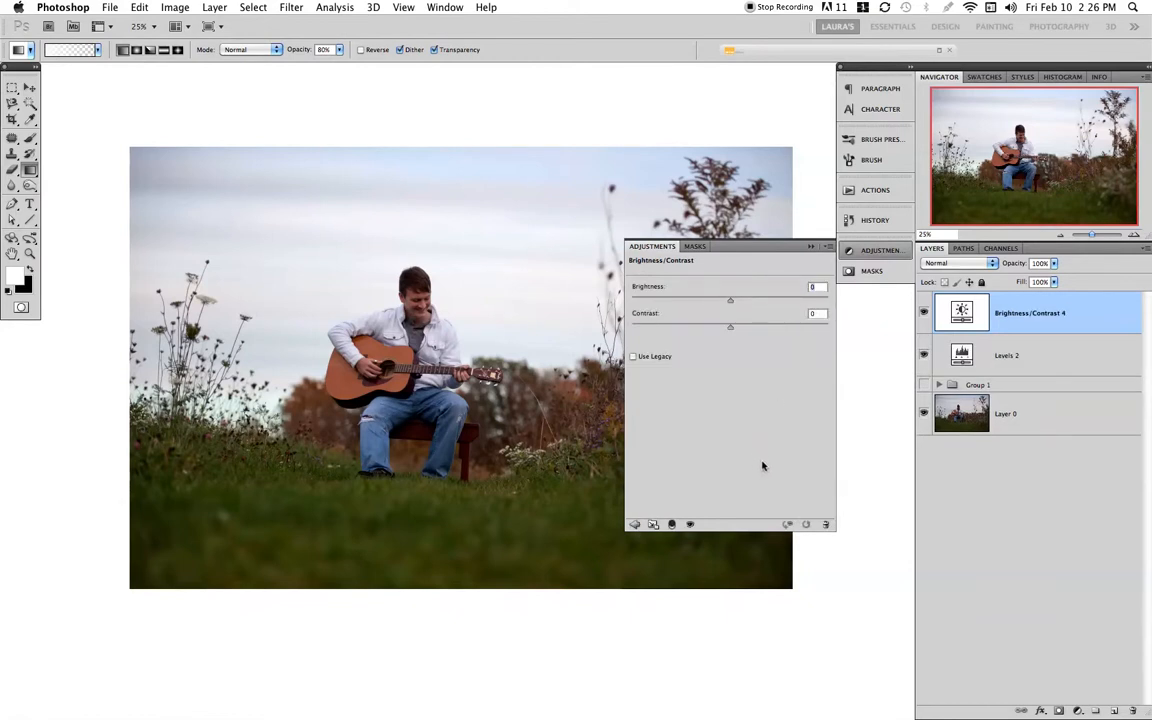
{"action": "type", "text": "43"}
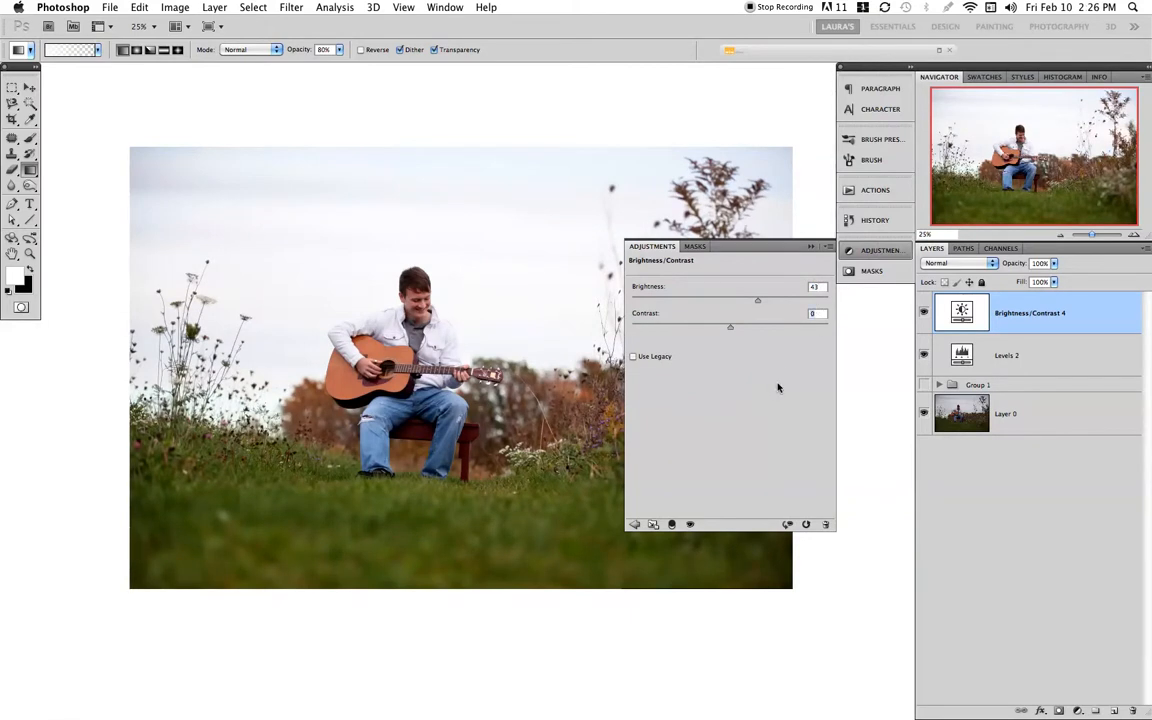
{"action": "type", "text": "9"}
{"action": "left_click", "coordinate": [634, 524]}
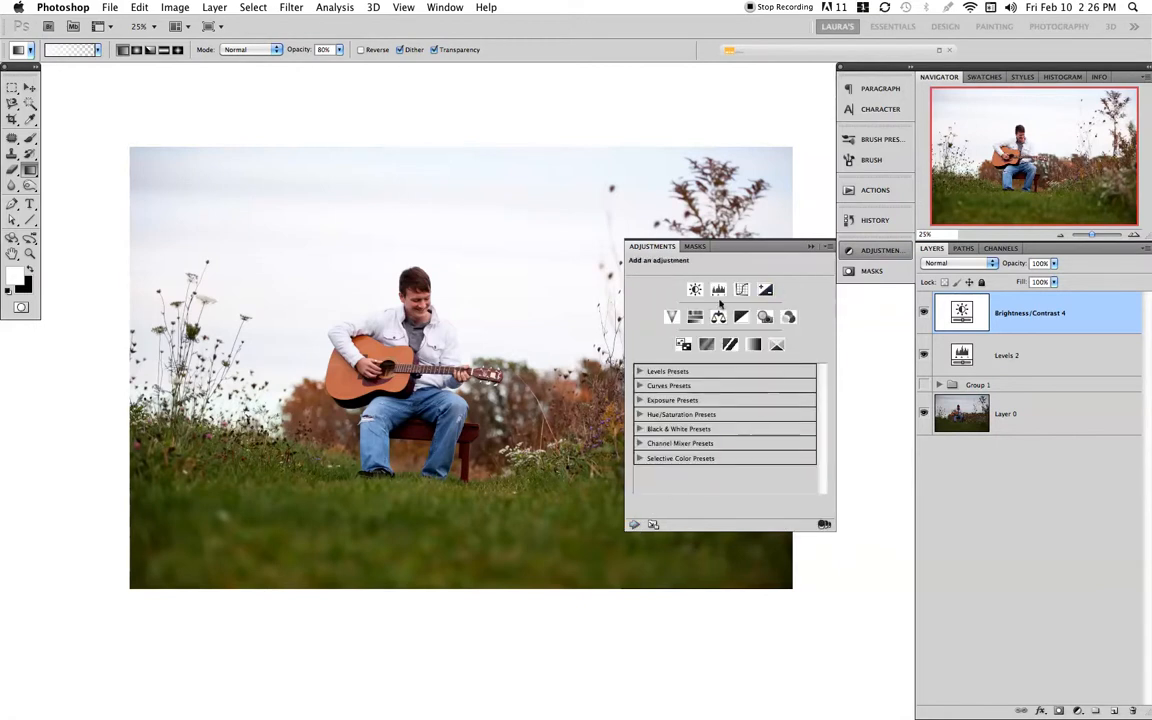
Step: Add a Vibrance adjustment layer with vibrance 37 and saturation 21
{"action": "left_click", "coordinate": [676, 316]}
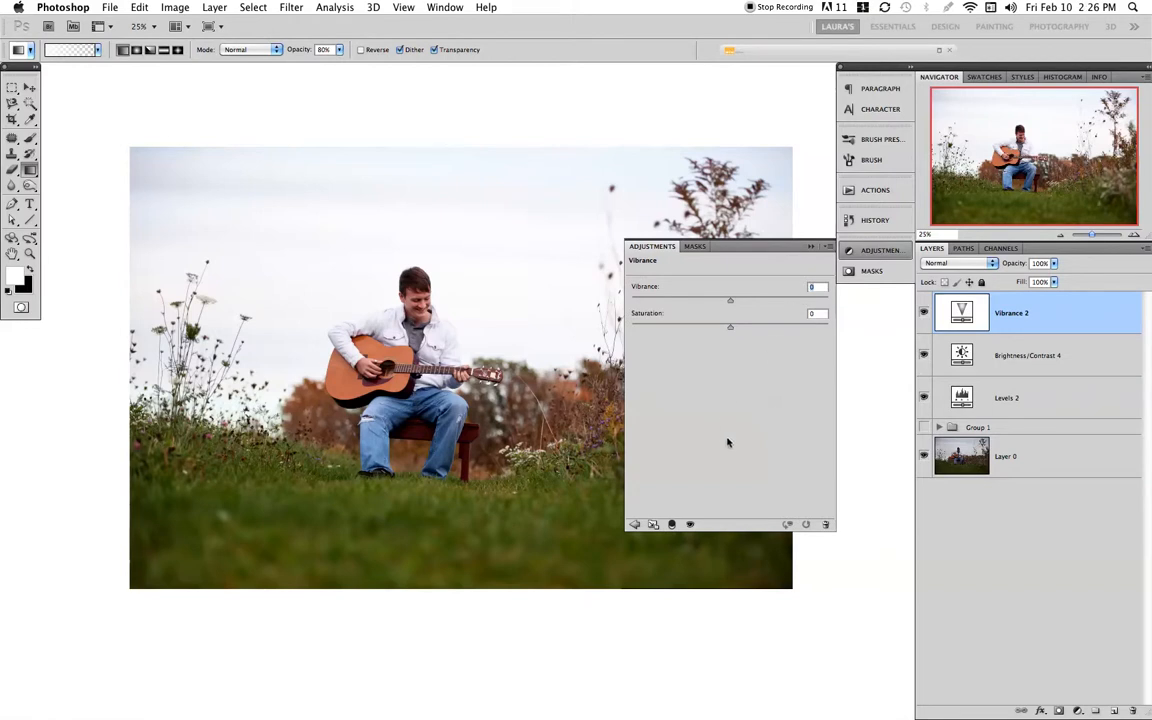
{"action": "type", "text": "37"}
{"action": "left_click", "coordinate": [814, 313]}
{"action": "type", "text": "21"}
{"action": "left_click", "coordinate": [634, 524]}
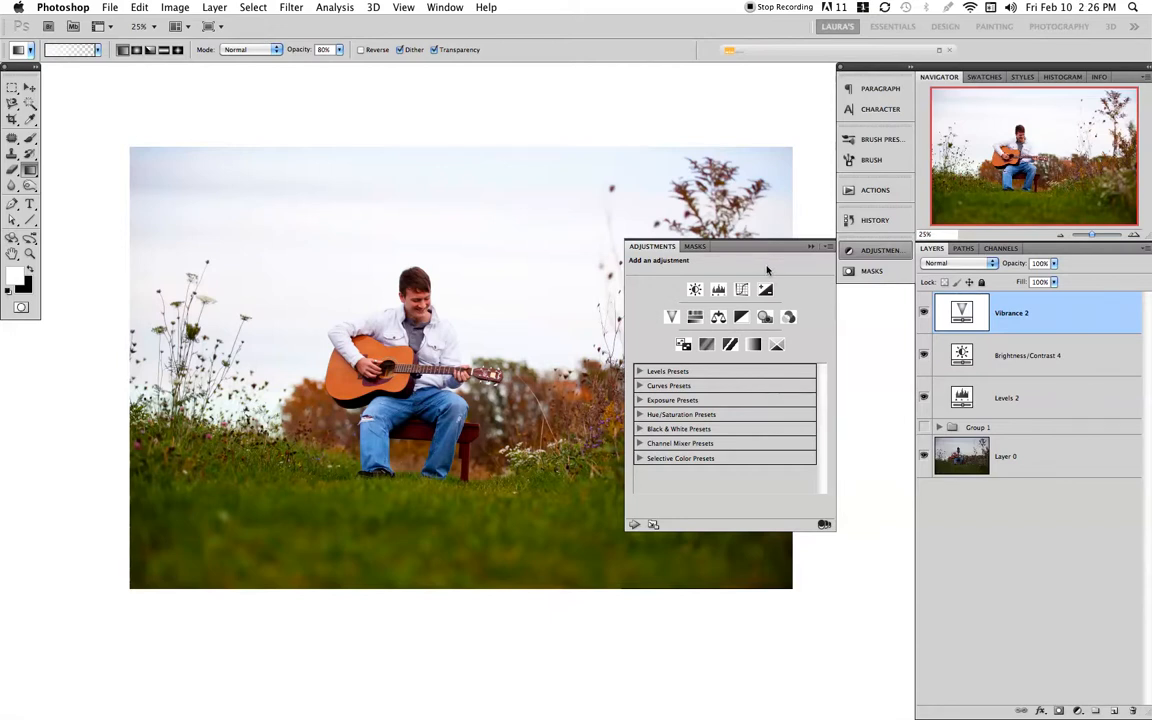
Step: Add a Color Balance adjustment layer and shift the midtone balance by -16
{"action": "left_click", "coordinate": [718, 316]}
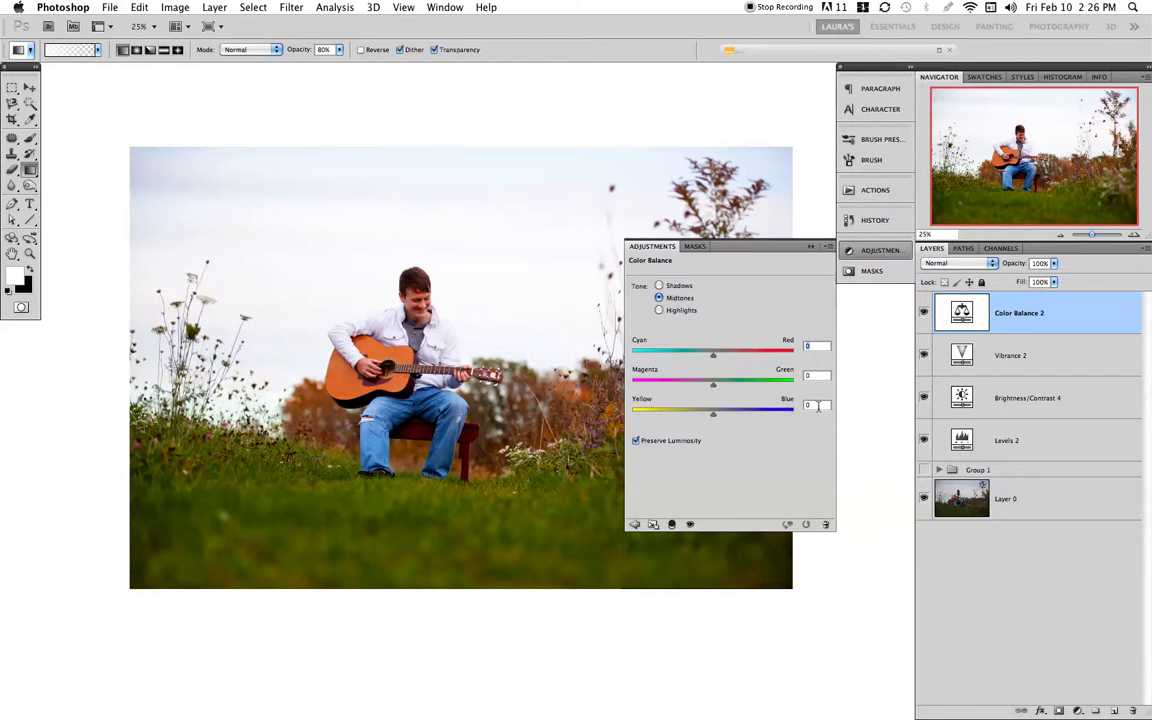
{"action": "type", "text": "-16"}
{"action": "left_click", "coordinate": [812, 247]}
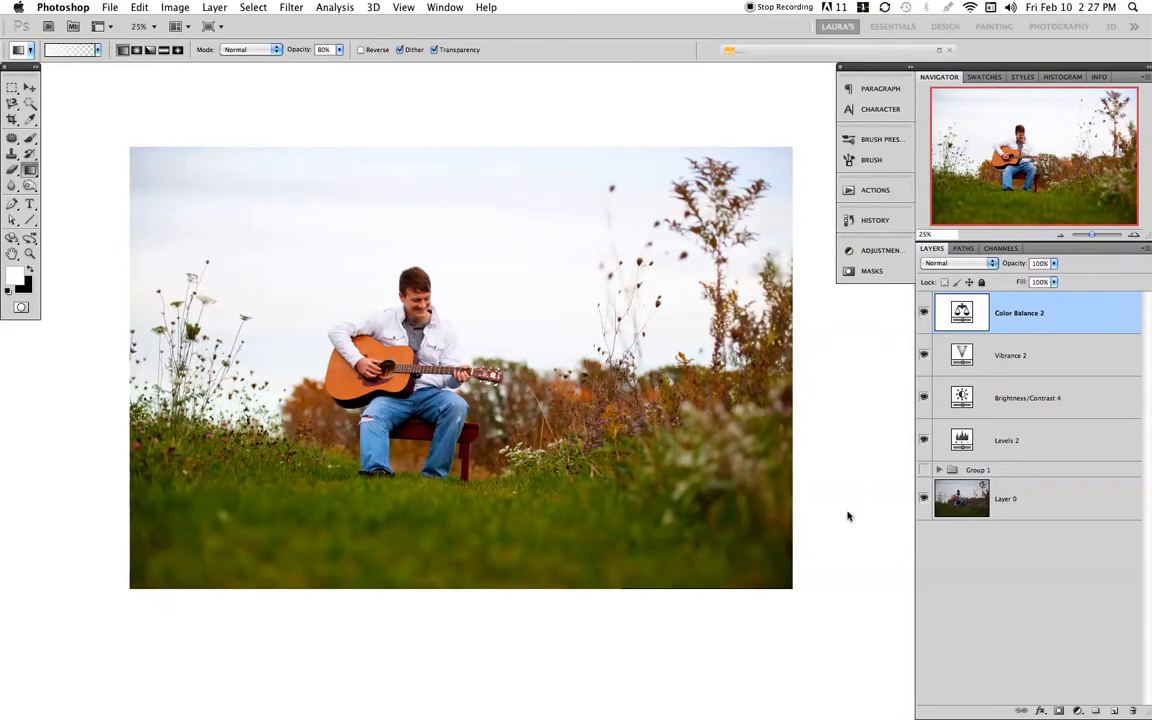
{"action": "left_click", "coordinate": [836, 509]}
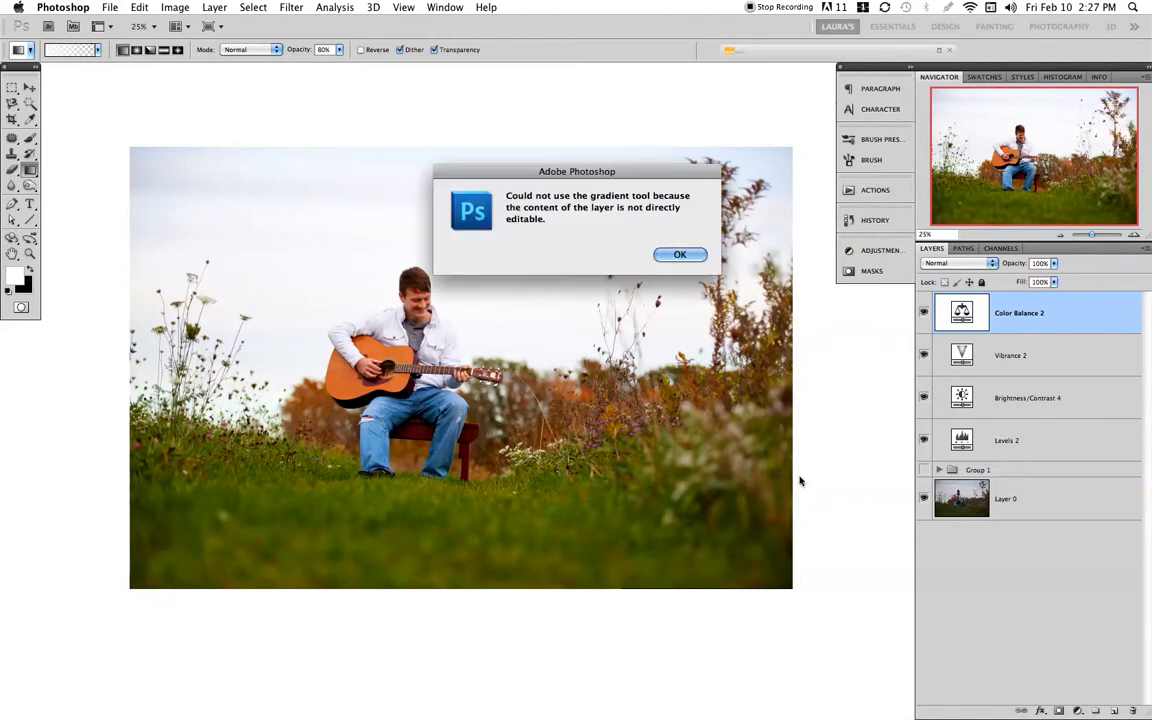
{"action": "left_click", "coordinate": [697, 256]}
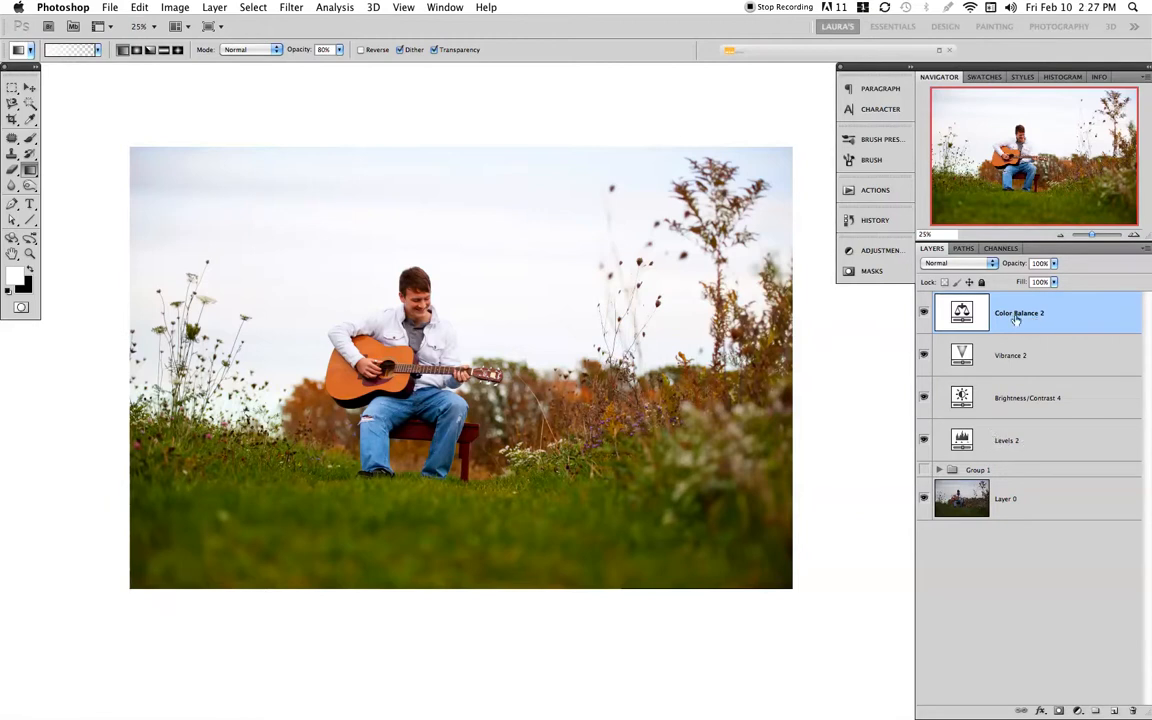
Step: Group the four new adjustment layers, from Color Balance down to Levels, and rename the group INITIAL ADJUSMENT
{"action": "left_click", "coordinate": [1032, 443], "text": "shift"}
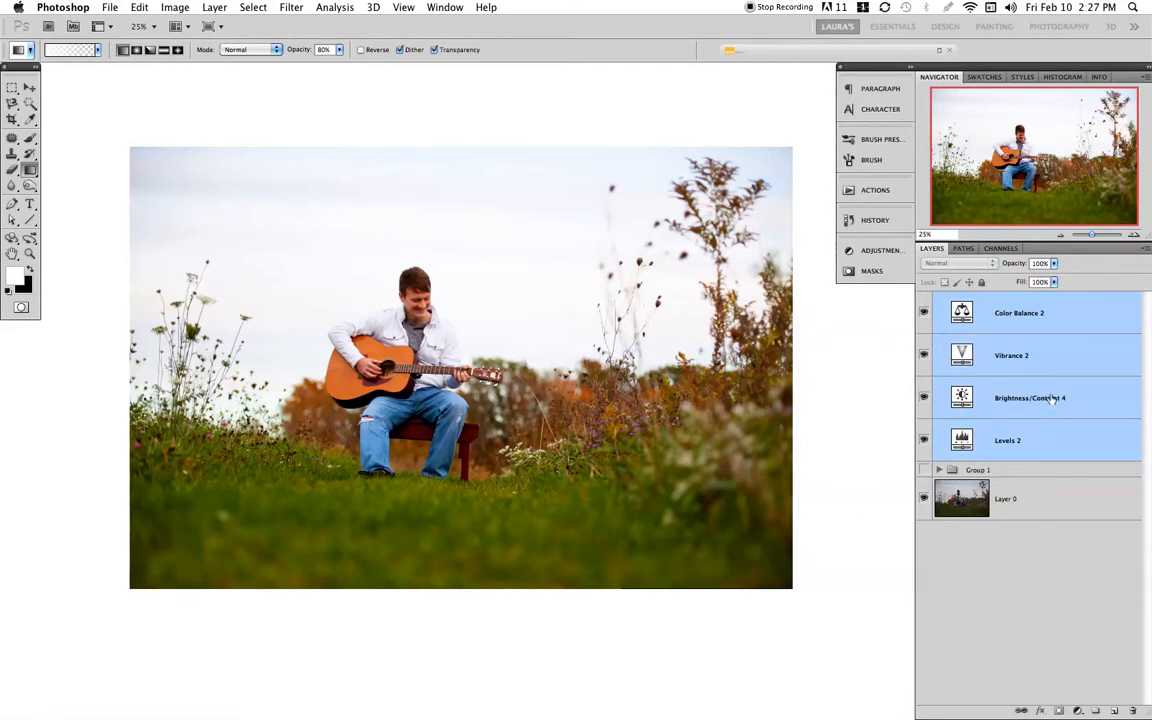
{"action": "key", "text": "super+g"}
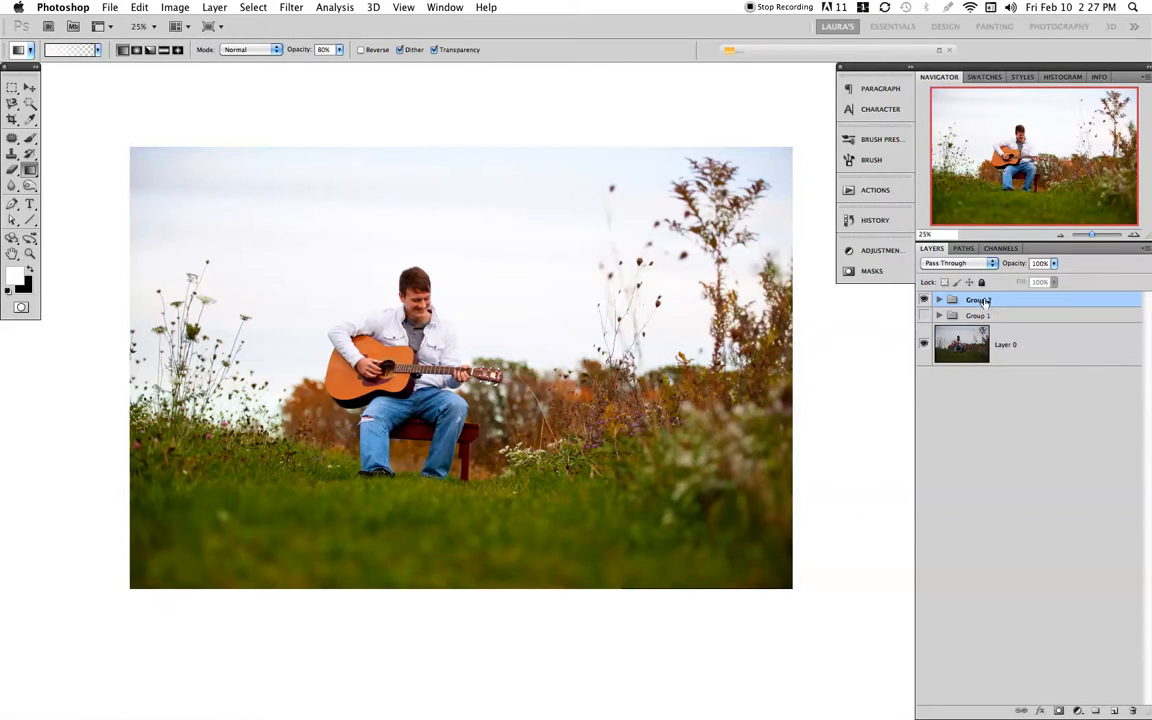
{"action": "double_click", "coordinate": [980, 300]}
{"action": "type", "text": "INITIAL ADJUSTEMNT"}
{"action": "key", "text": "Return"}
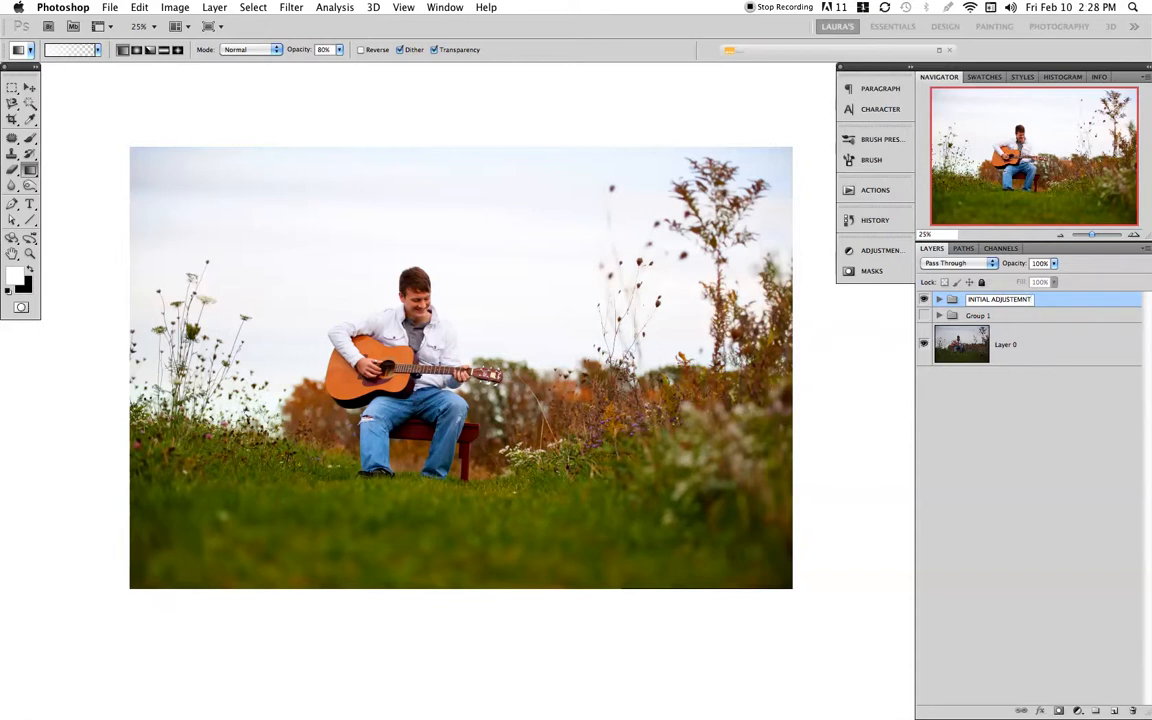
{"action": "key", "text": "BackSpace"}
{"action": "key", "text": "BackSpace"}
{"action": "key", "text": "BackSpace"}
{"action": "key", "text": "BackSpace"}
{"action": "type", "text": "MEN"}
{"action": "right_click", "coordinate": [999, 300]}
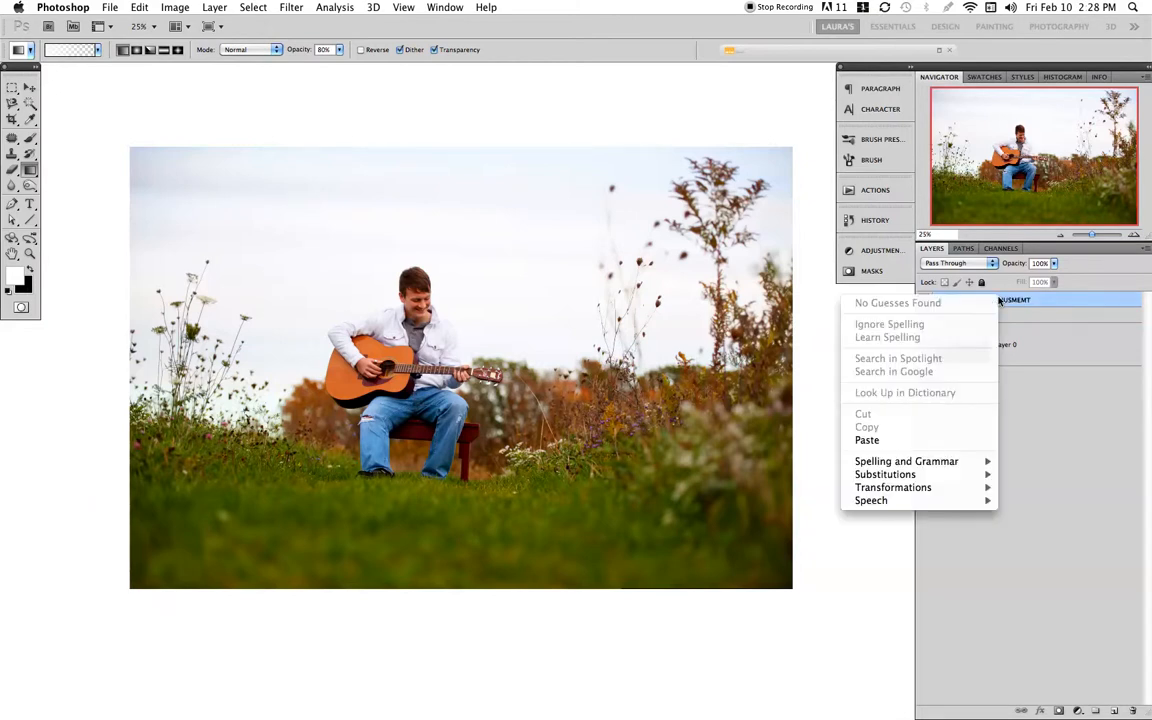
{"action": "left_click", "coordinate": [1043, 426]}
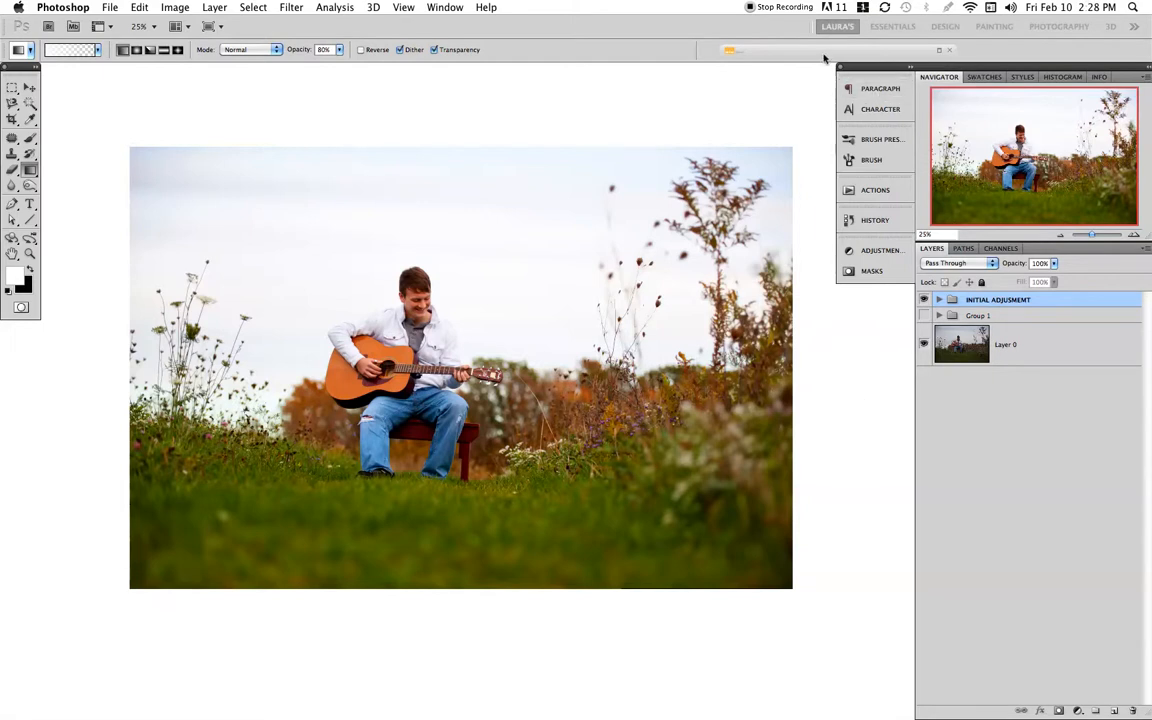
Step: Apply the Color Efex Pro 3.0 Brilliance/Warmth filter on a new layer with brilliance 50% and warmth 74%
{"action": "left_click_drag", "start_coordinate": [818, 49], "coordinate": [661, 98]}
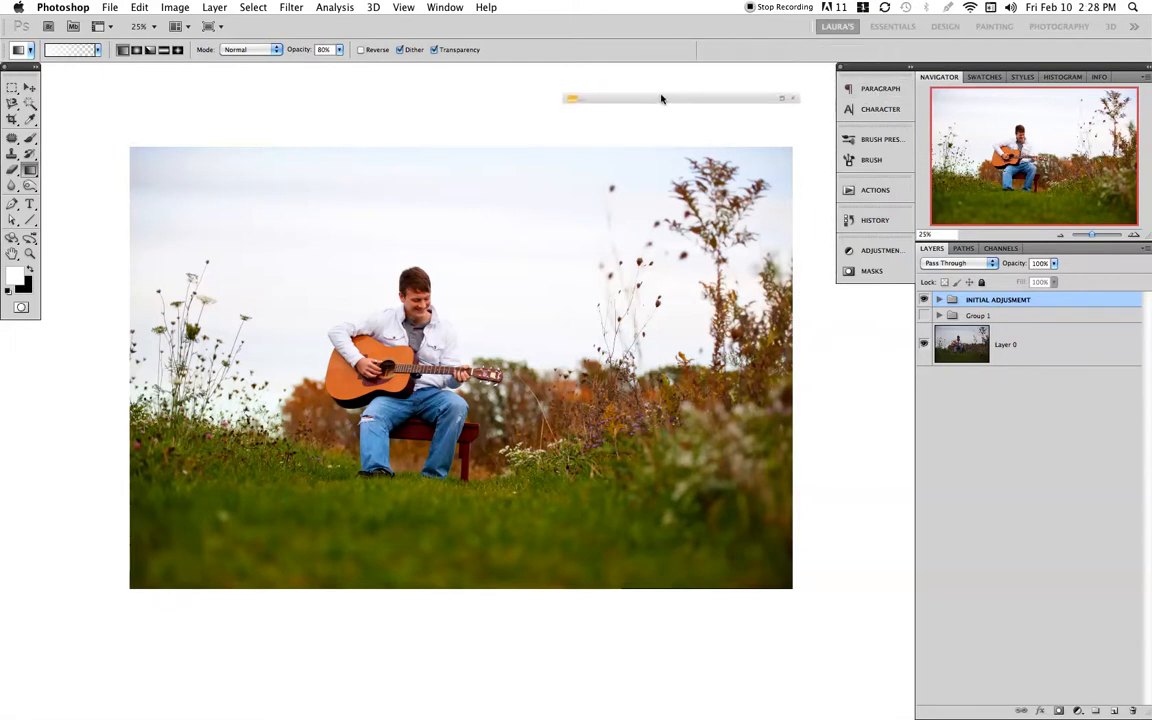
{"action": "left_click", "coordinate": [782, 98]}
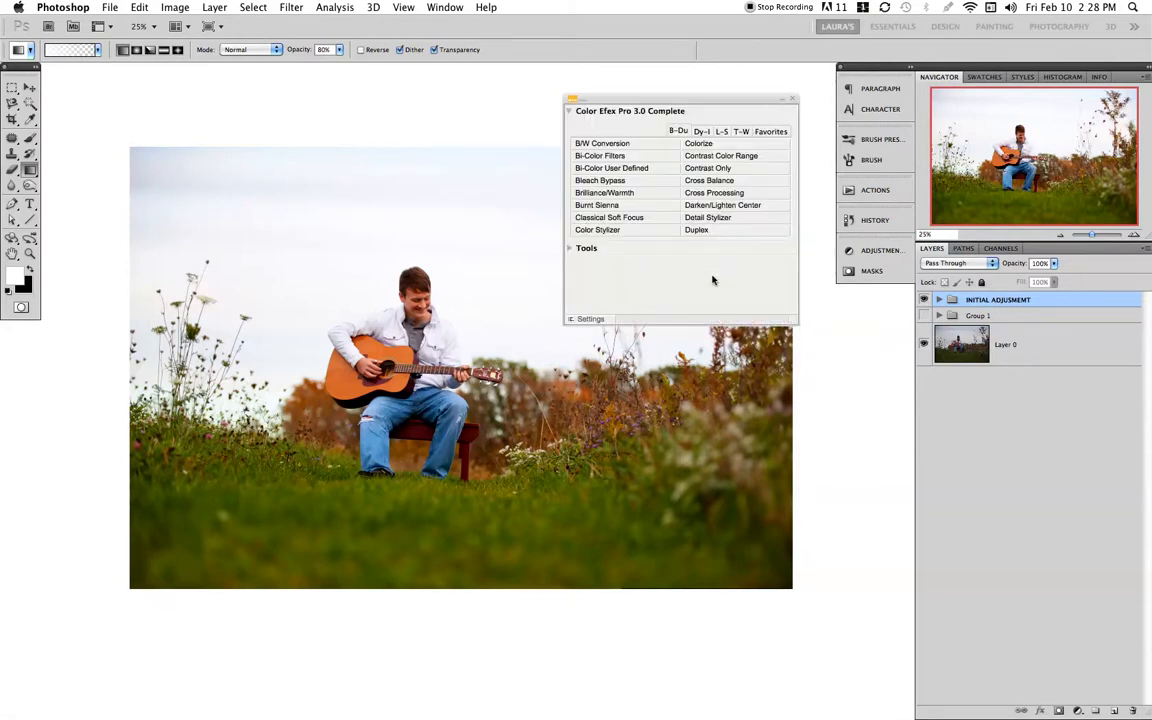
{"action": "left_click", "coordinate": [628, 193]}
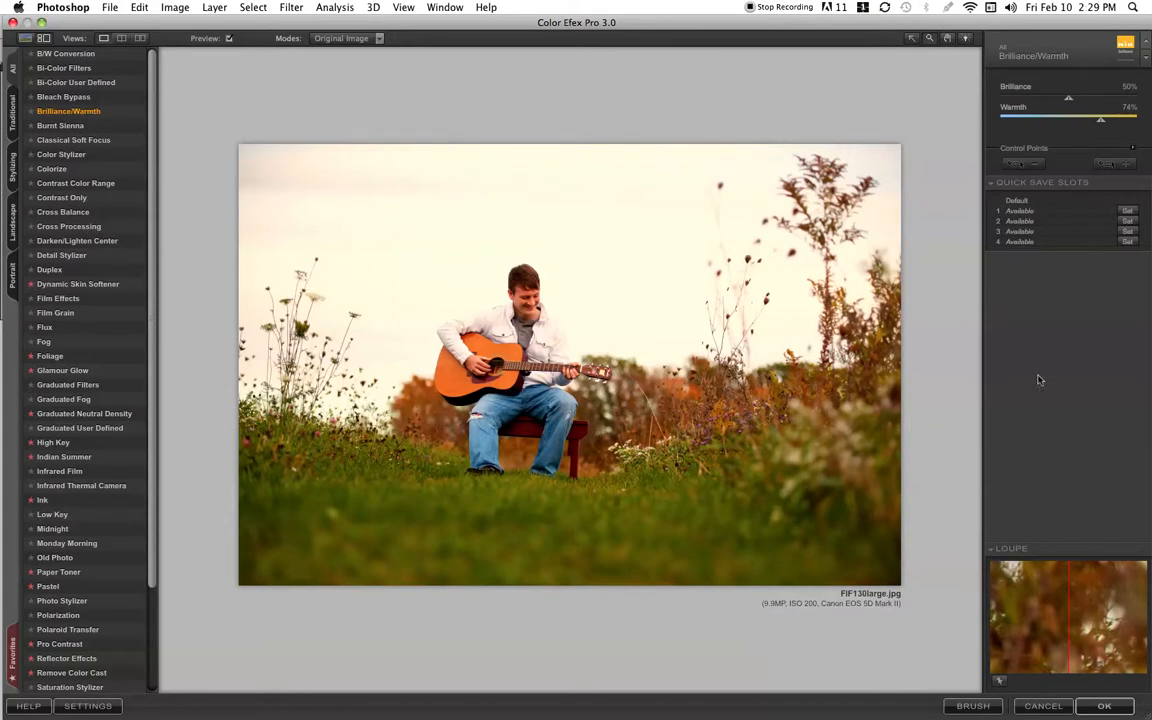
{"action": "left_click", "coordinate": [1104, 707]}
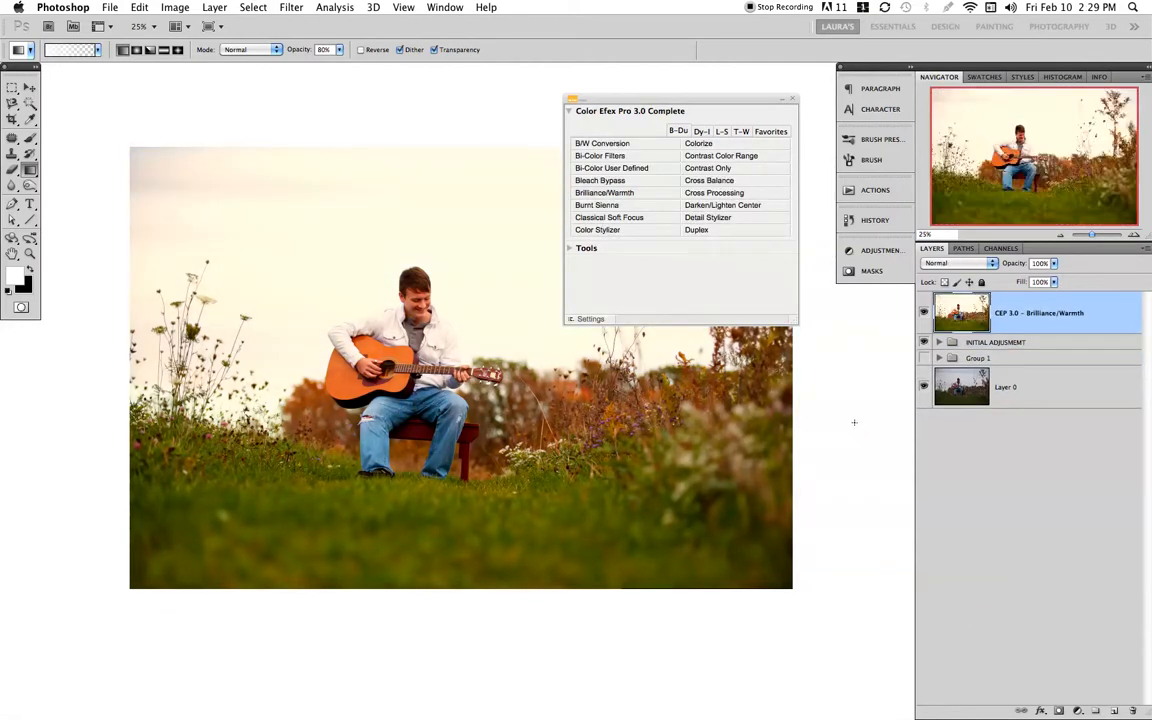
{"action": "left_click", "coordinate": [783, 100]}
{"action": "left_click_drag", "start_coordinate": [653, 100], "coordinate": [800, 50]}
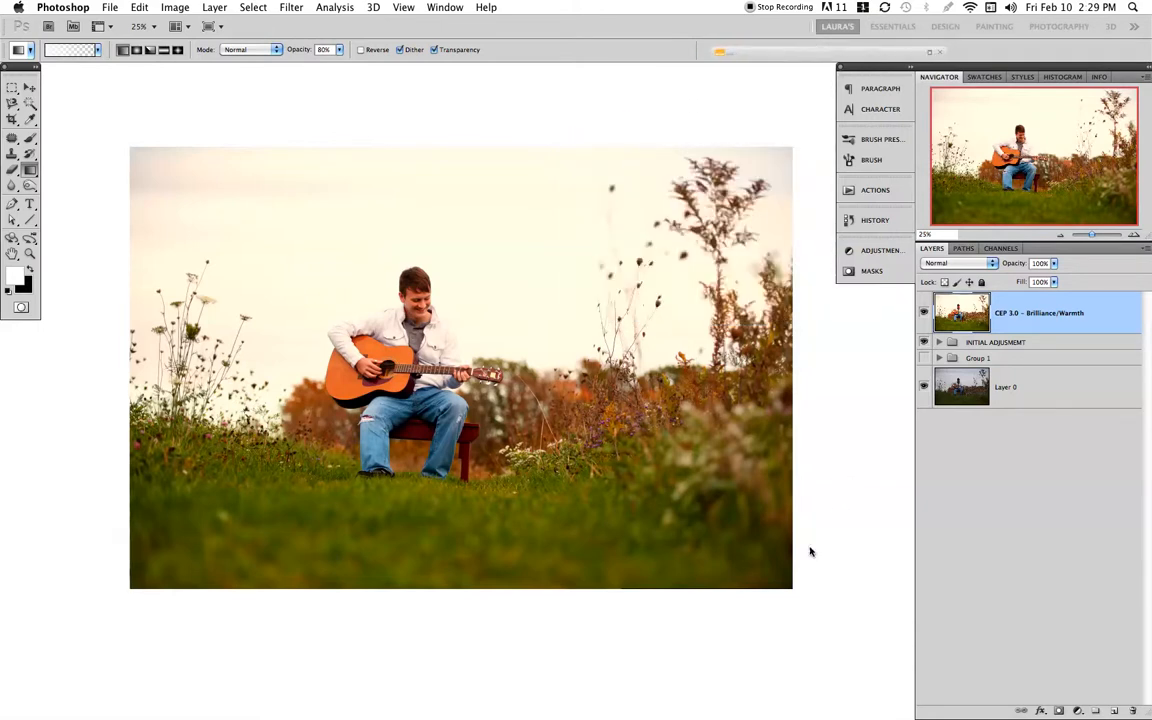
Step: Add a Photo Filter adjustment layer using Warming Filter (81) at 18% density
{"action": "left_click", "coordinate": [867, 252]}
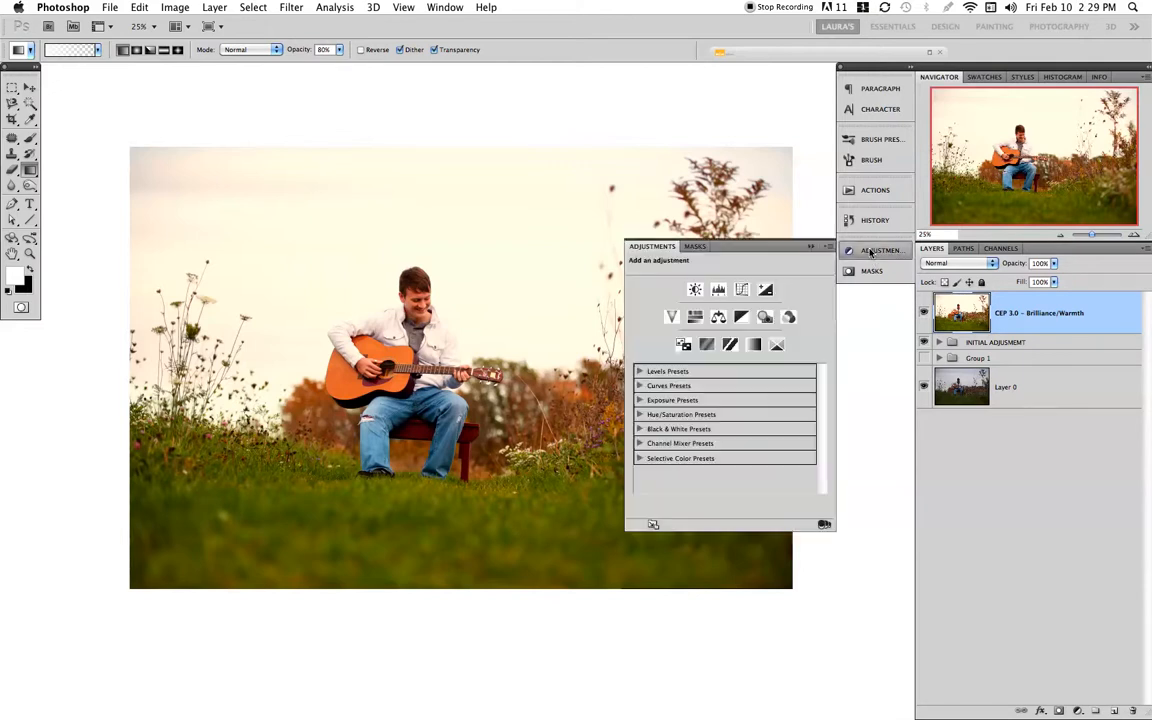
{"action": "left_click", "coordinate": [765, 318]}
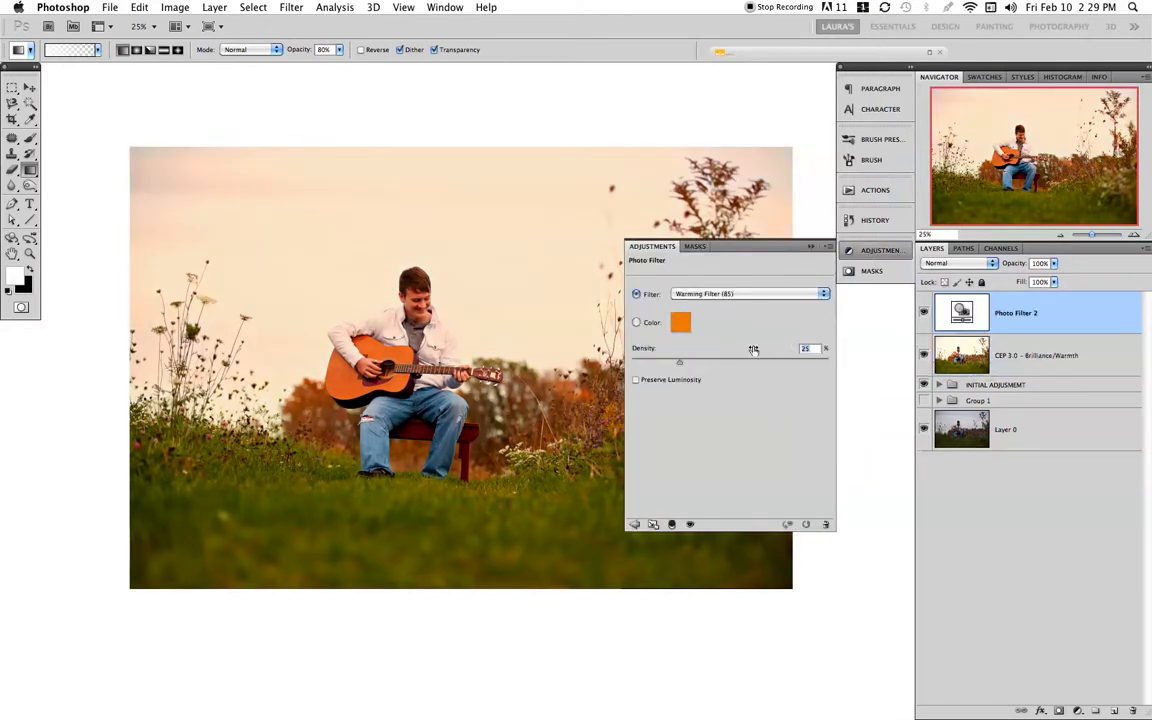
{"action": "left_click", "coordinate": [736, 293]}
{"action": "left_click", "coordinate": [730, 321]}
{"action": "left_click_drag", "start_coordinate": [680, 362], "coordinate": [666, 362]}
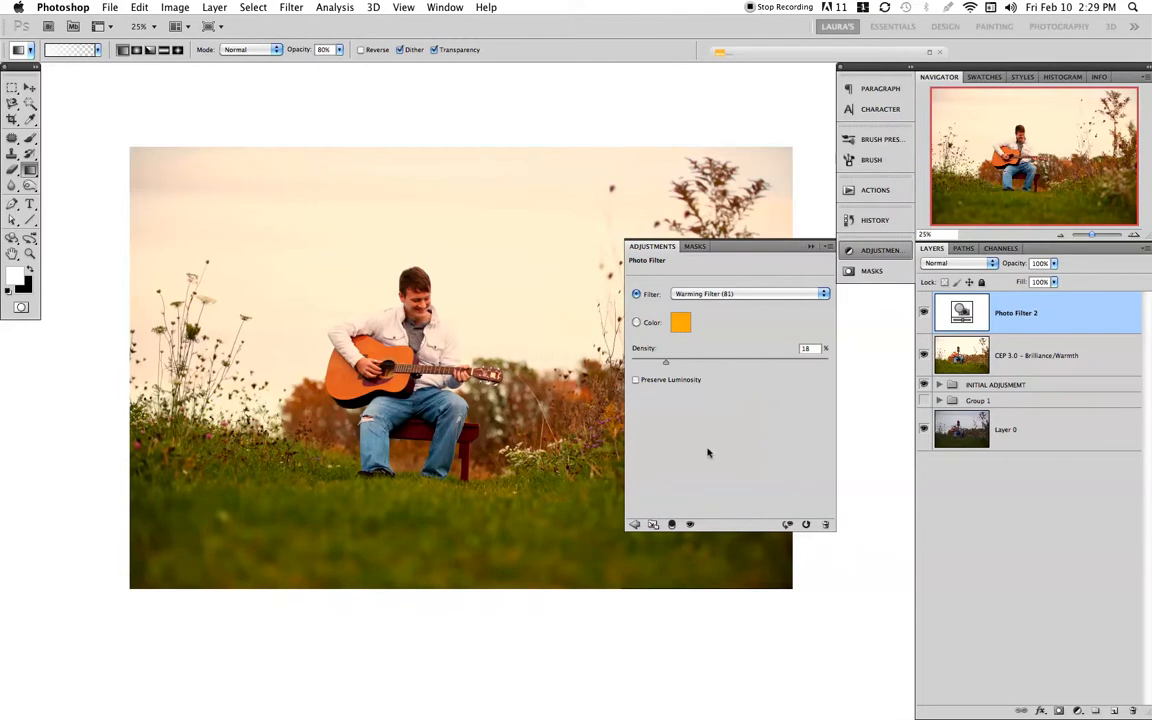
{"action": "left_click", "coordinate": [826, 247]}
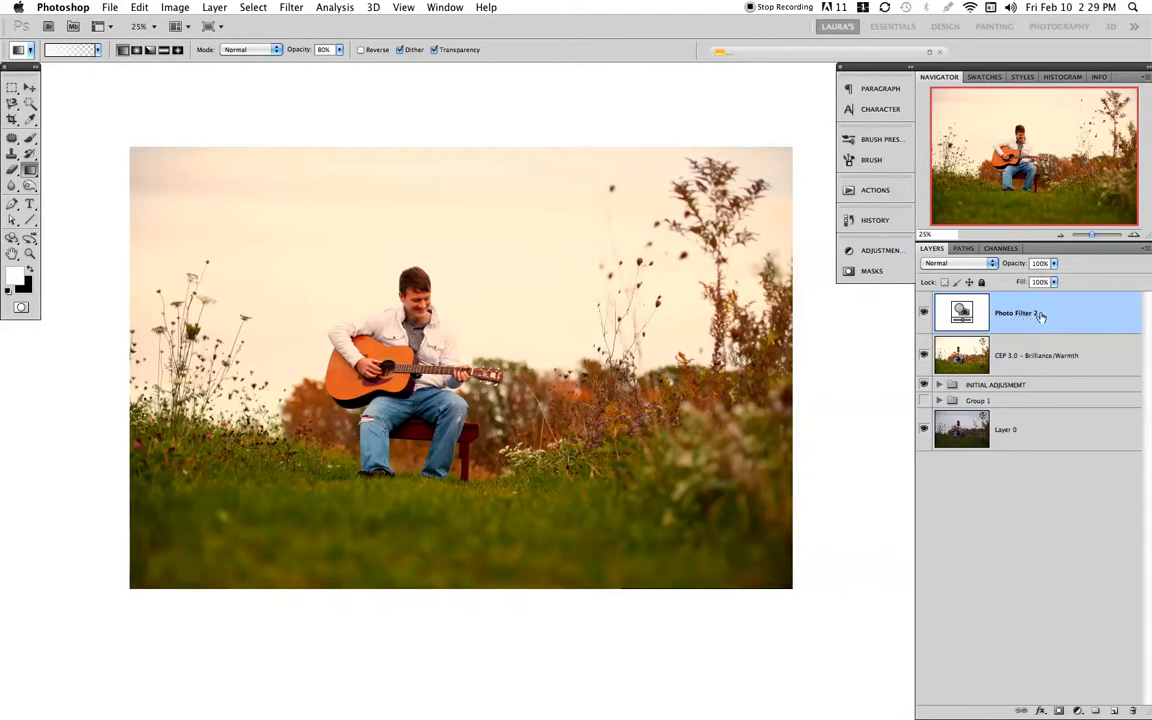
Step: Duplicate the top Photo Filter layer and change the copy to the Yellow filter at 8% density
{"action": "left_click_drag", "start_coordinate": [1050, 316], "coordinate": [1113, 710]}
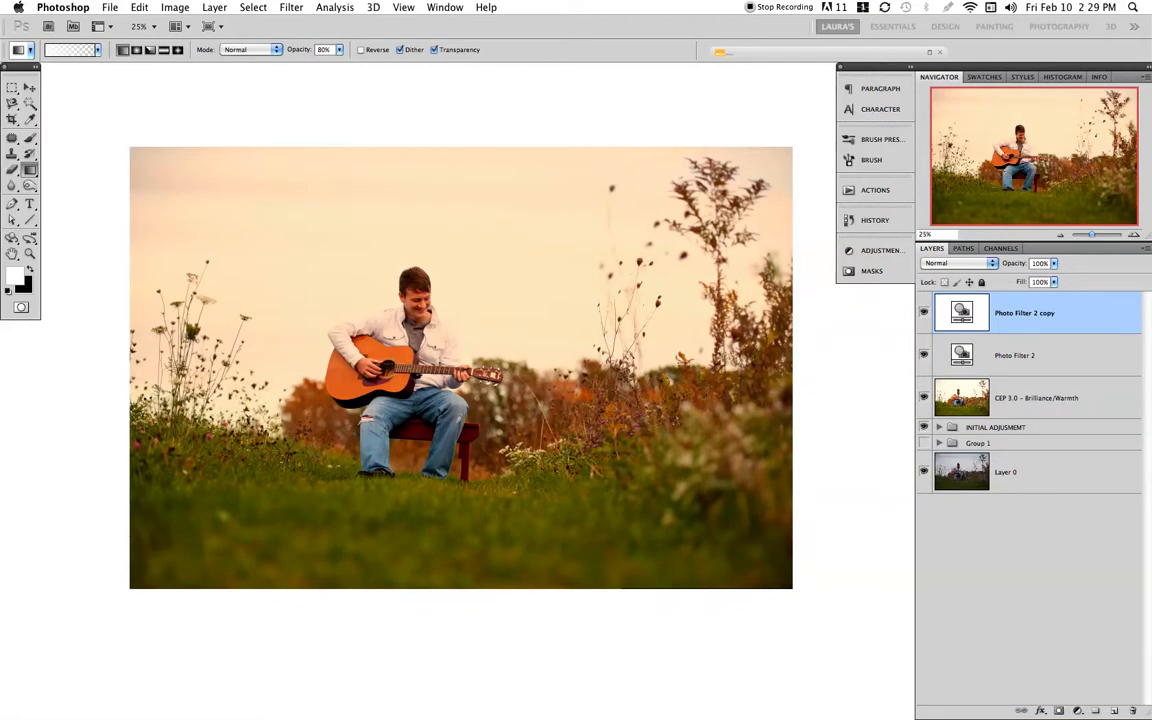
{"action": "double_click", "coordinate": [979, 314]}
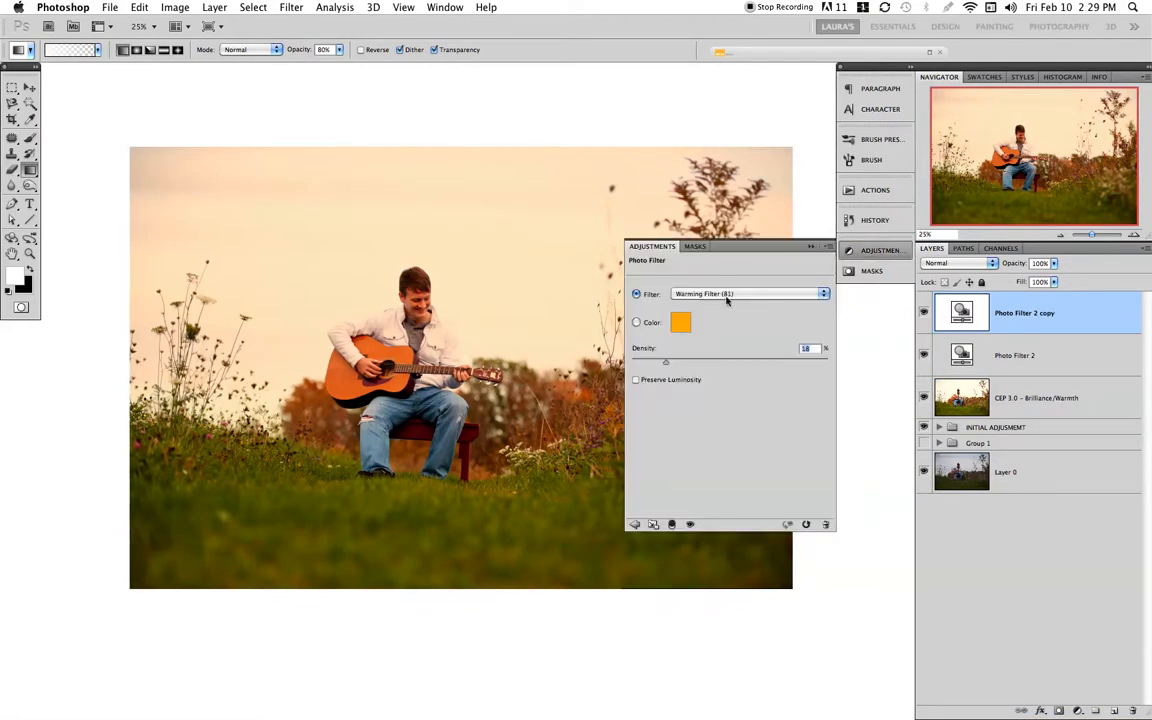
{"action": "left_click", "coordinate": [728, 293]}
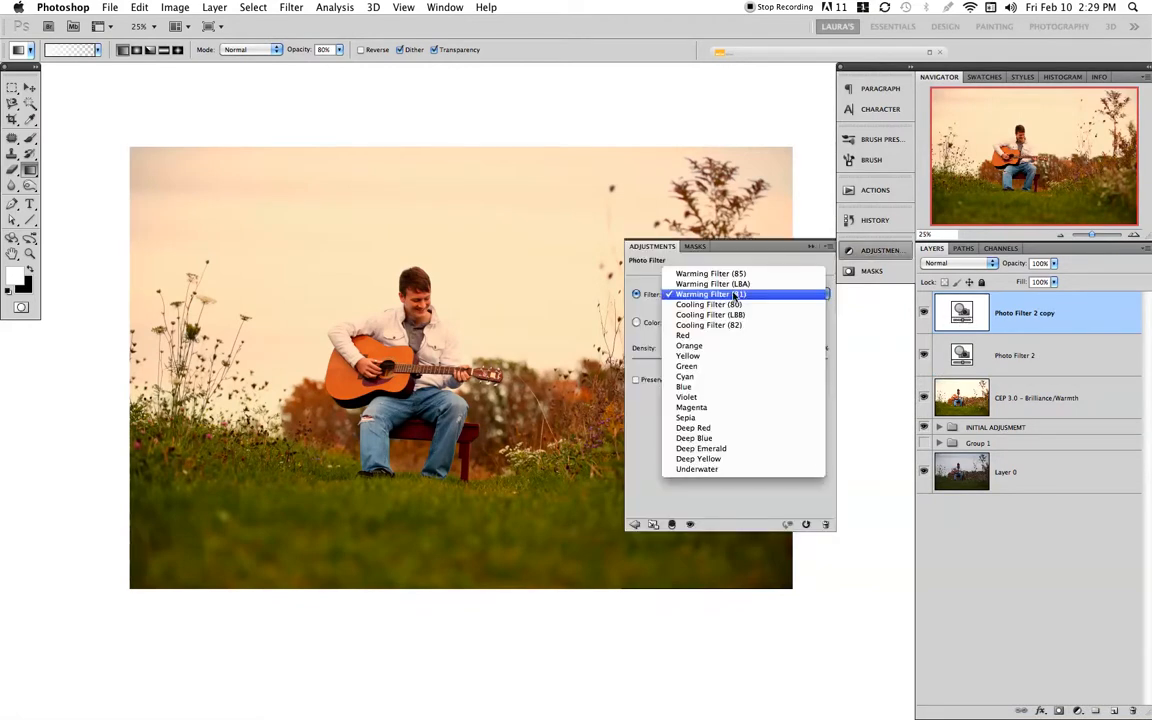
{"action": "left_click", "coordinate": [689, 356]}
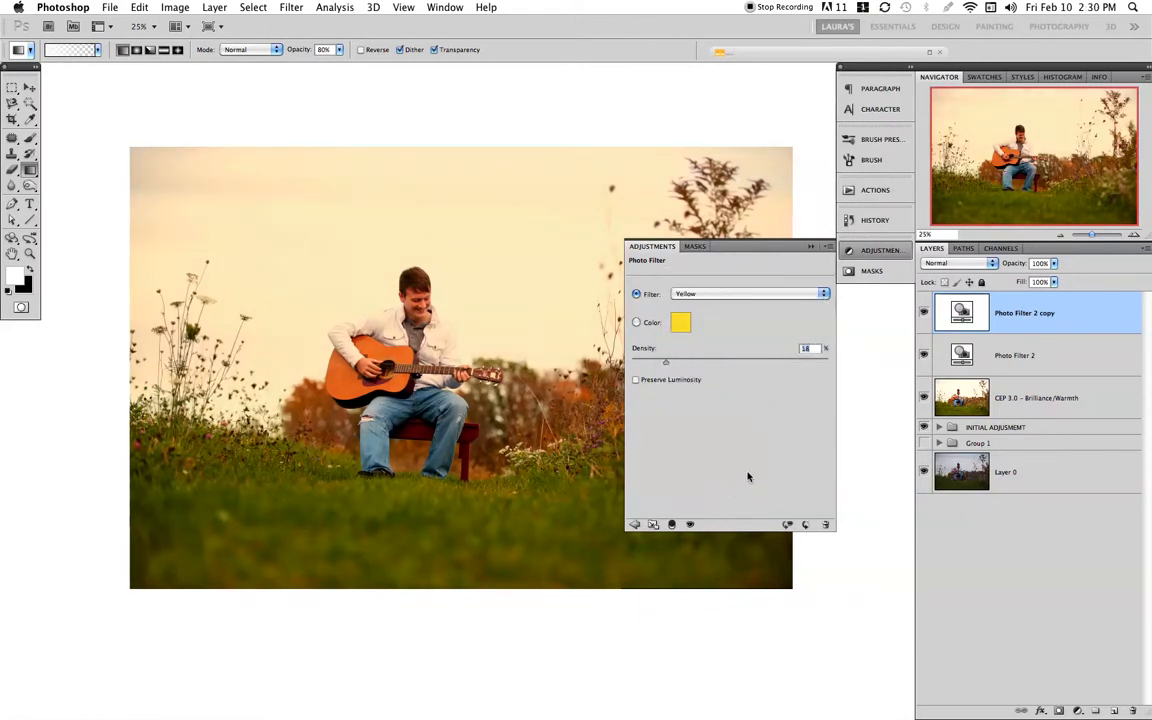
{"action": "type", "text": "8"}
Step: Add a Brightness/Contrast adjustment layer with brightness 85 and contrast 13
{"action": "left_click", "coordinate": [635, 524]}
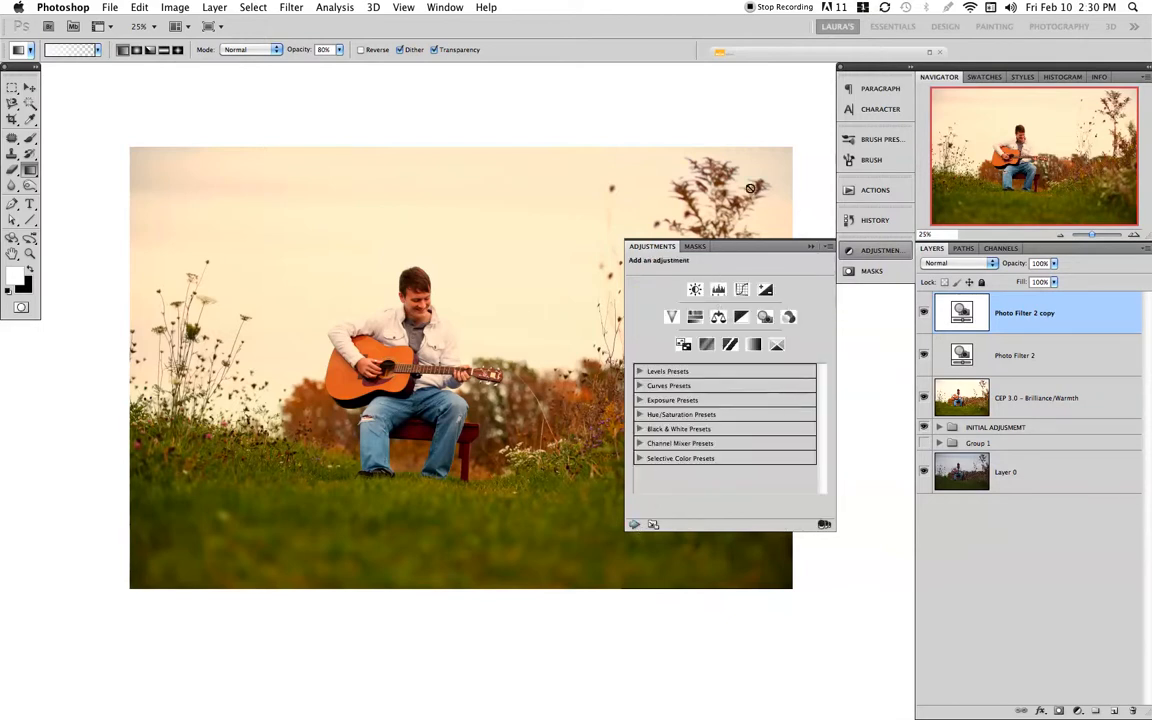
{"action": "left_click", "coordinate": [695, 290]}
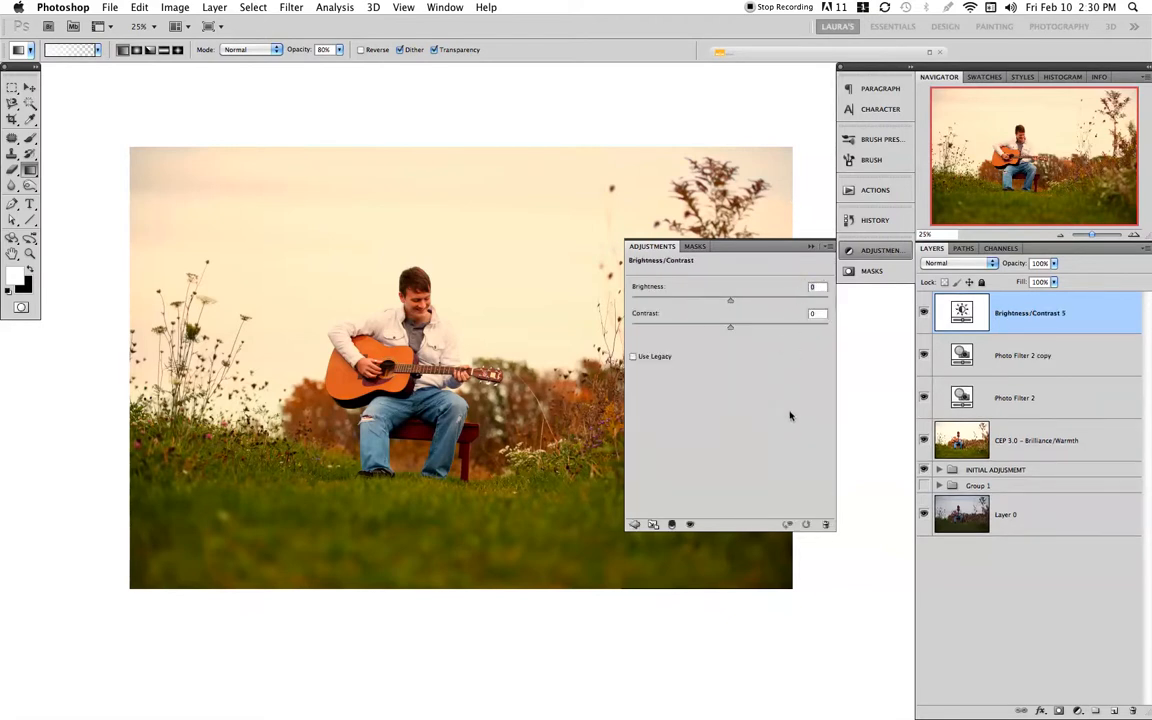
{"action": "type", "text": "85"}
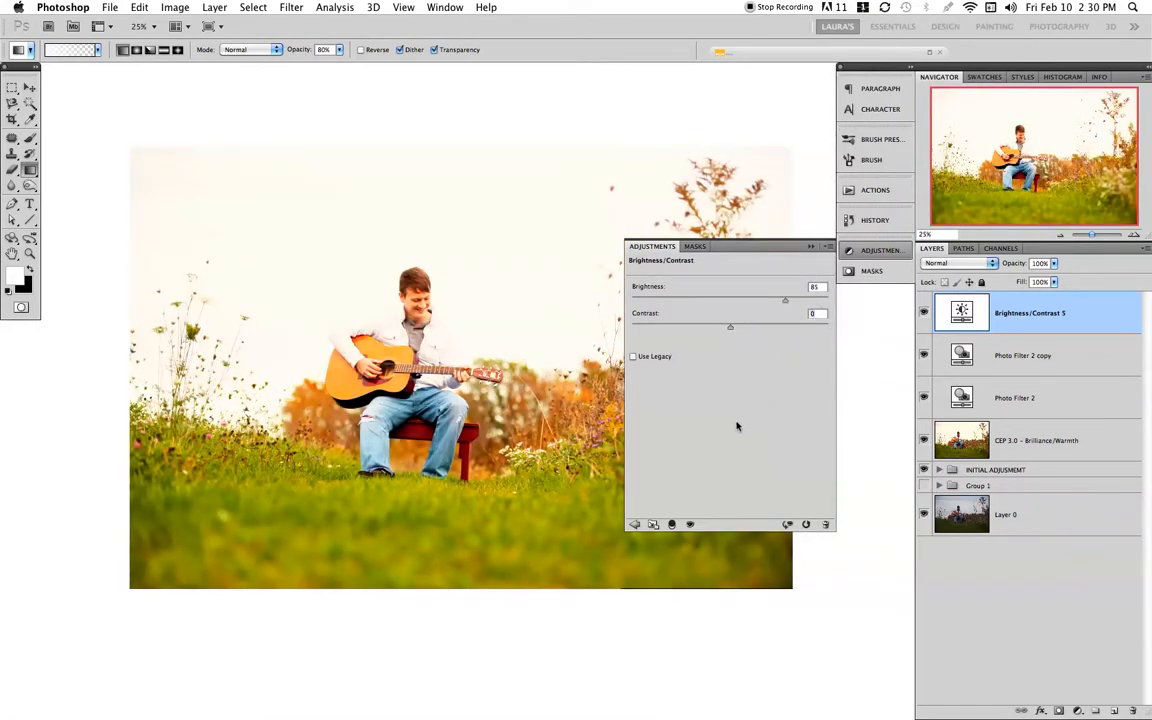
{"action": "type", "text": "13"}
{"action": "left_click", "coordinate": [812, 247]}
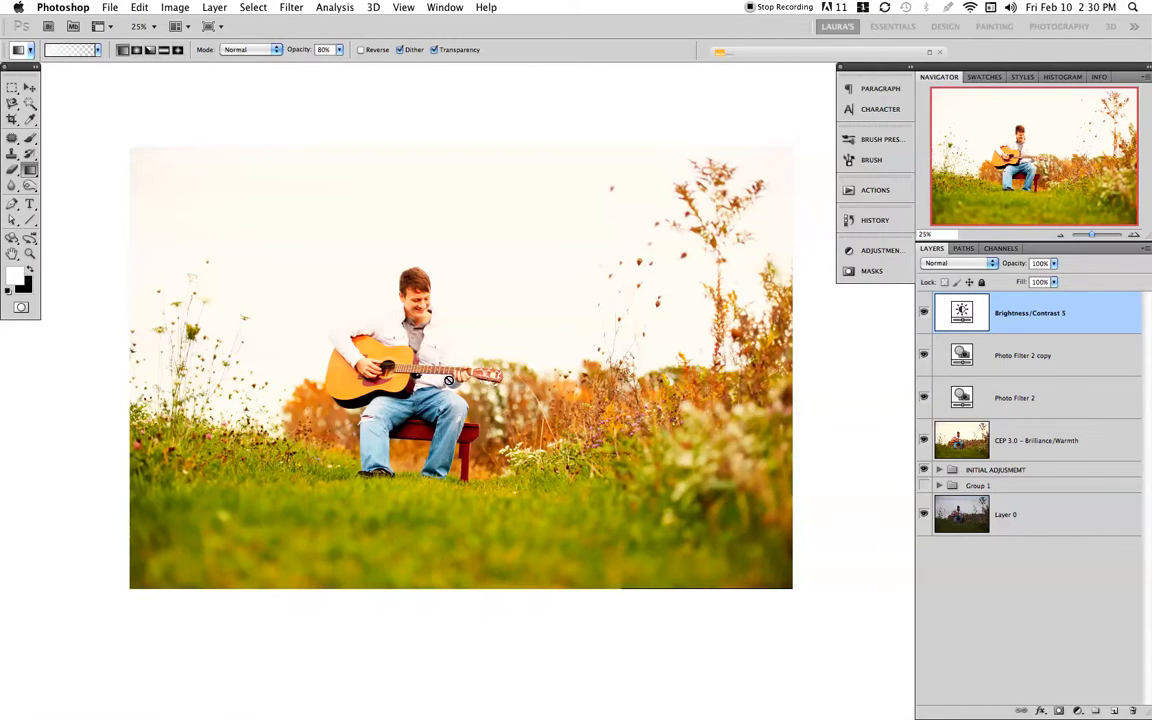
Step: Add a pixel mask to the new Brightness/Contrast layer
{"action": "left_click", "coordinate": [867, 272]}
{"action": "left_click", "coordinate": [807, 264]}
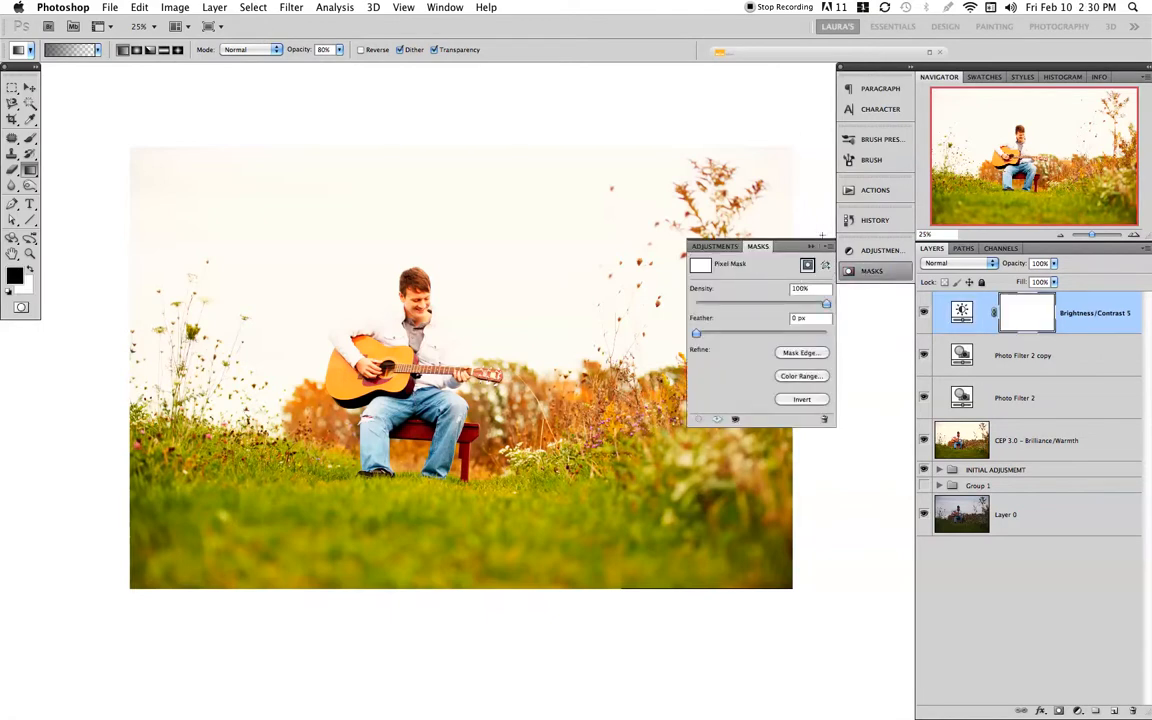
{"action": "left_click", "coordinate": [812, 246]}
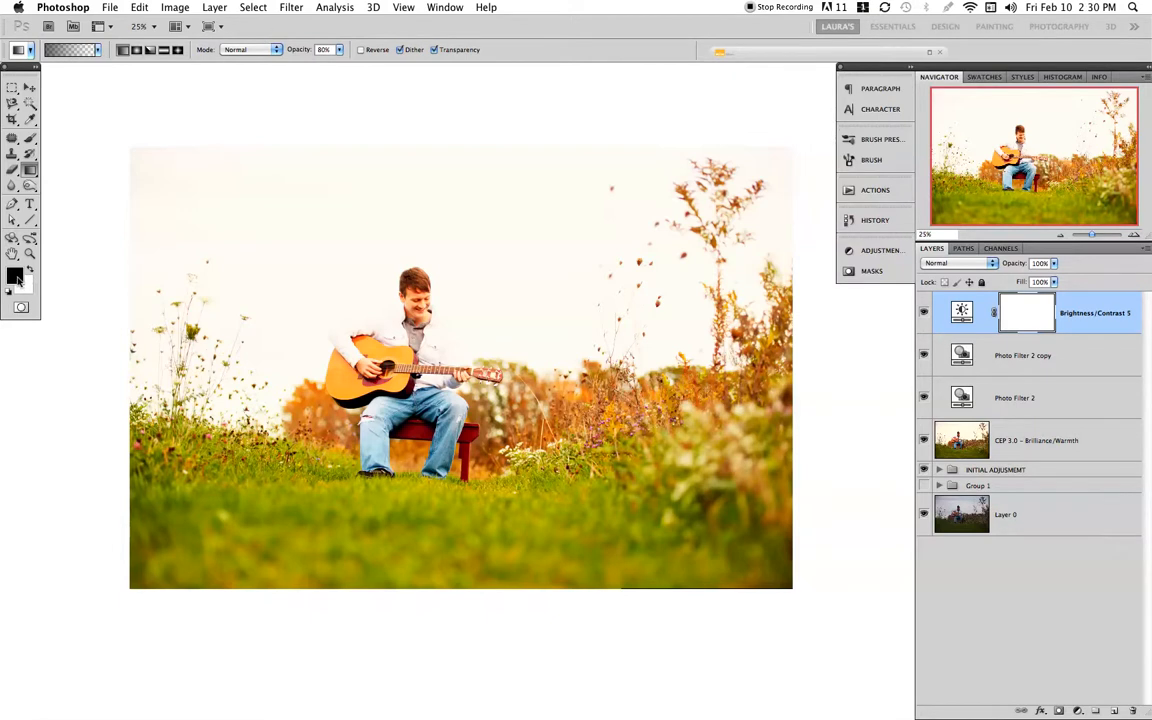
Step: Set up the Gradient tool with a black foreground, the Foreground to Transparent preset and 83% opacity
{"action": "left_click", "coordinate": [15, 276]}
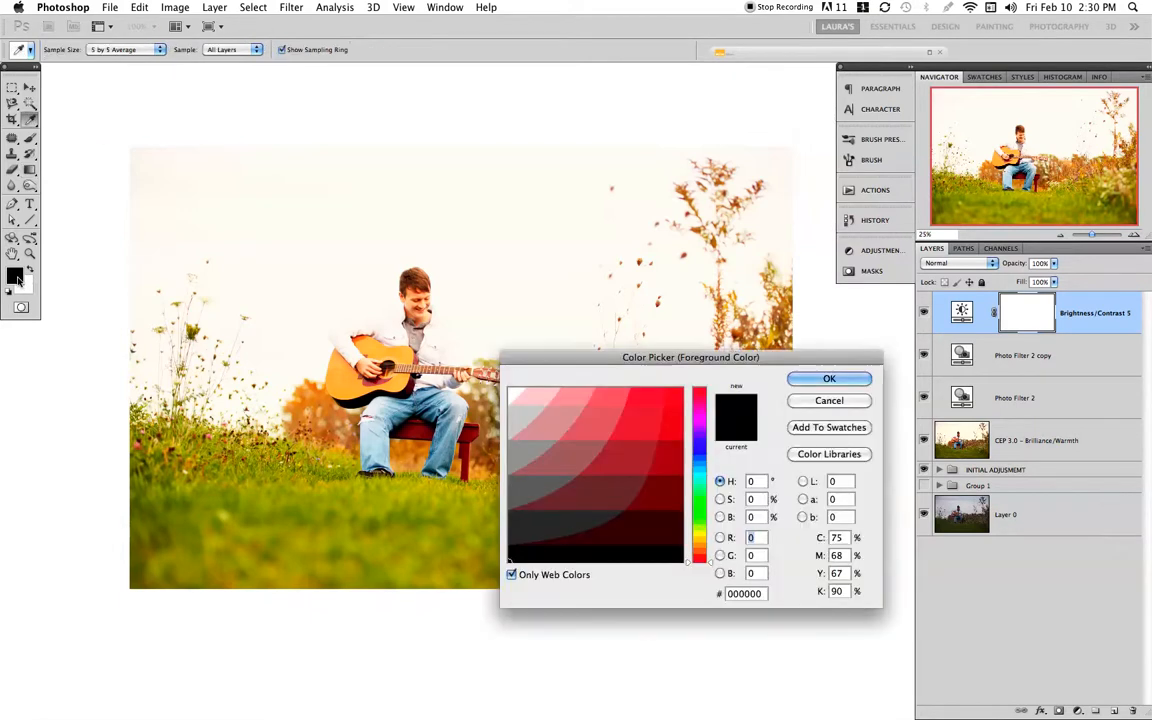
{"action": "left_click", "coordinate": [828, 379]}
{"action": "left_click", "coordinate": [30, 169]}
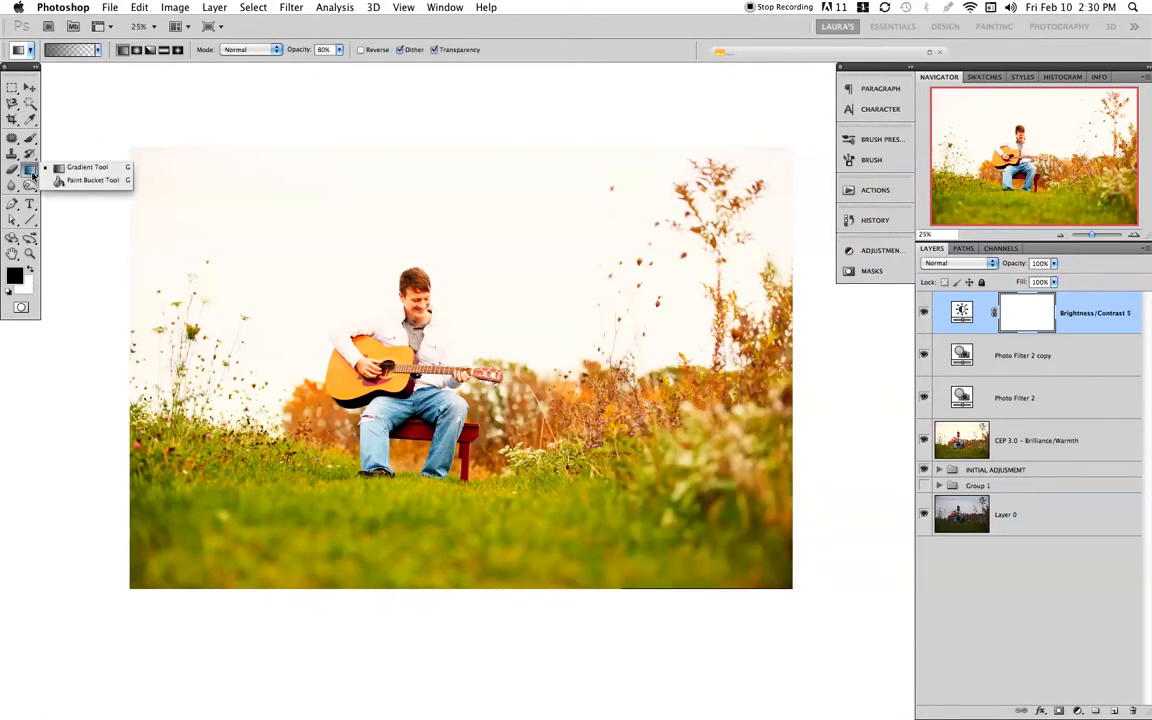
{"action": "left_click", "coordinate": [88, 167]}
{"action": "left_click", "coordinate": [69, 50]}
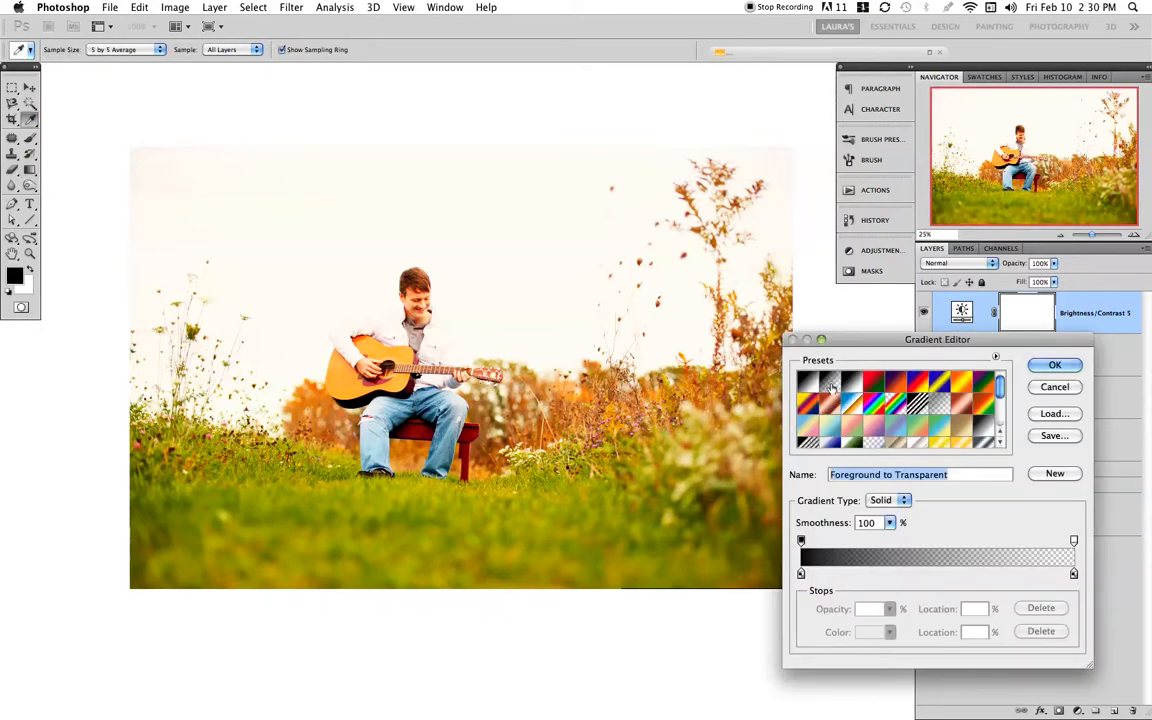
{"action": "left_click", "coordinate": [1055, 366]}
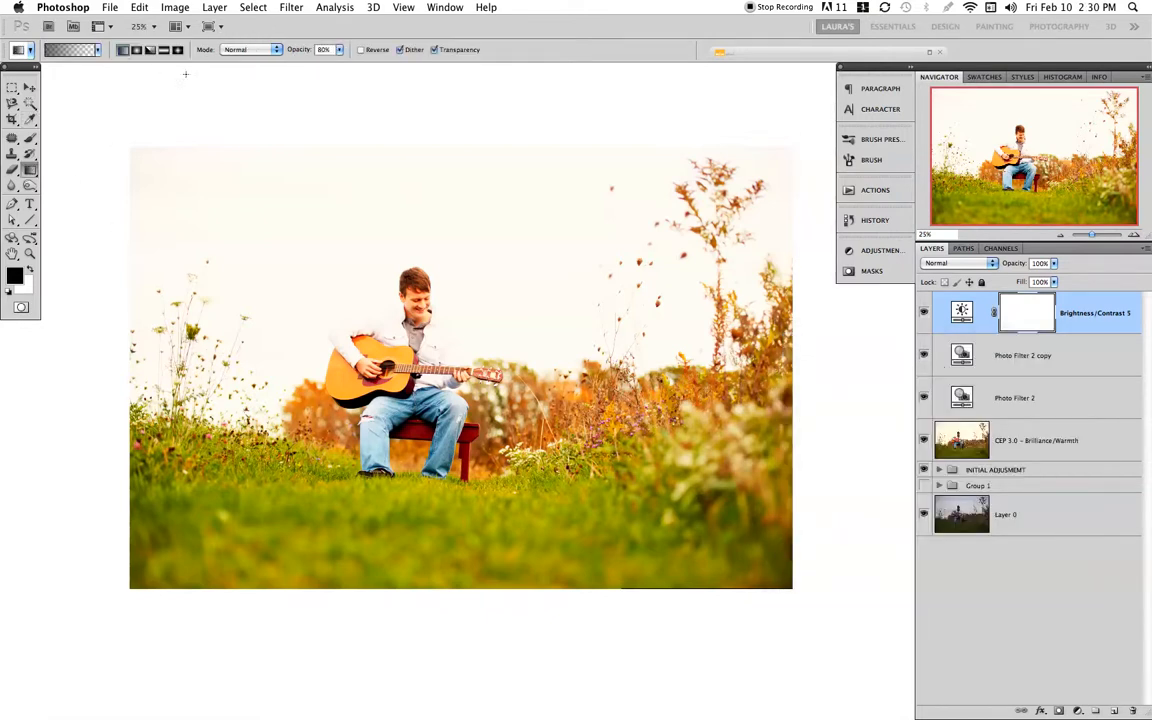
{"action": "left_click", "coordinate": [340, 51]}
{"action": "left_click_drag", "start_coordinate": [340, 64], "coordinate": [345, 64]}
Step: Draw repeated black linear gradients on the Brightness/Contrast mask, inward from the photo's sky, upper corners and side edges, to hold back the brightening there
{"action": "left_click_drag", "start_coordinate": [101, 116], "coordinate": [221, 299]}
{"action": "left_click_drag", "start_coordinate": [321, 108], "coordinate": [342, 257]}
{"action": "left_click_drag", "start_coordinate": [484, 118], "coordinate": [473, 226]}
{"action": "left_click_drag", "start_coordinate": [773, 153], "coordinate": [550, 307]}
{"action": "left_click_drag", "start_coordinate": [838, 432], "coordinate": [690, 456]}
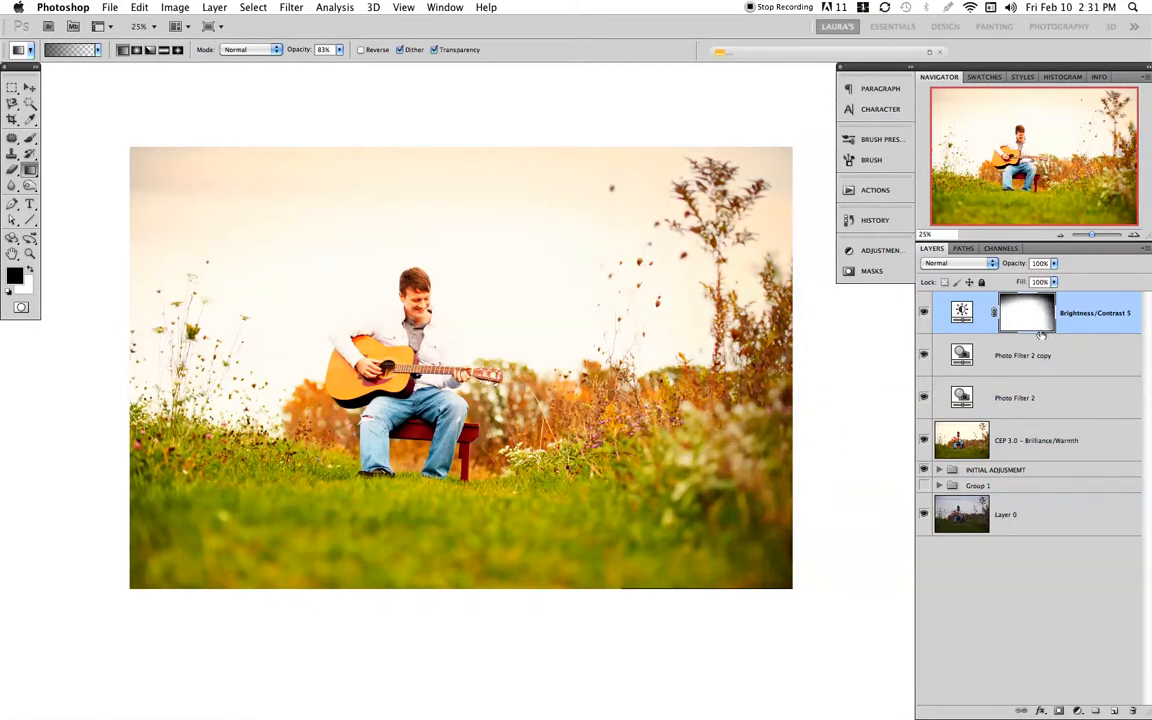
{"action": "left_click_drag", "start_coordinate": [680, 119], "coordinate": [545, 282]}
{"action": "left_click_drag", "start_coordinate": [576, 103], "coordinate": [532, 262]}
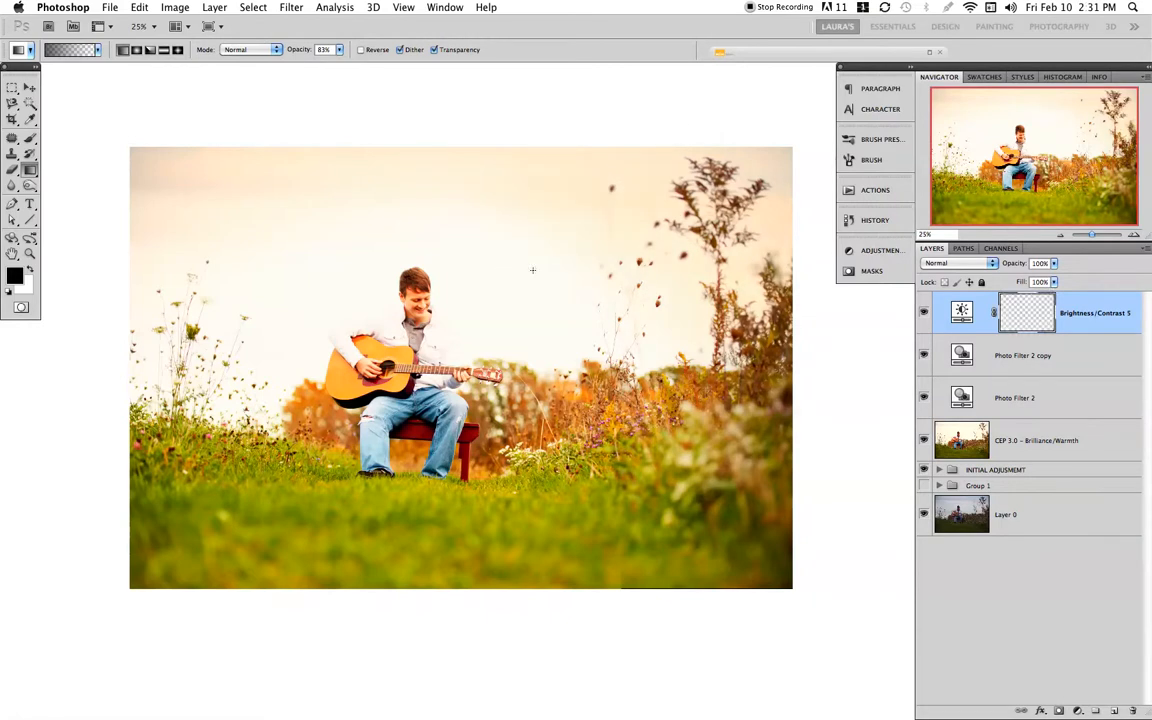
{"action": "left_click_drag", "start_coordinate": [782, 156], "coordinate": [530, 326]}
{"action": "left_click_drag", "start_coordinate": [432, 77], "coordinate": [418, 257]}
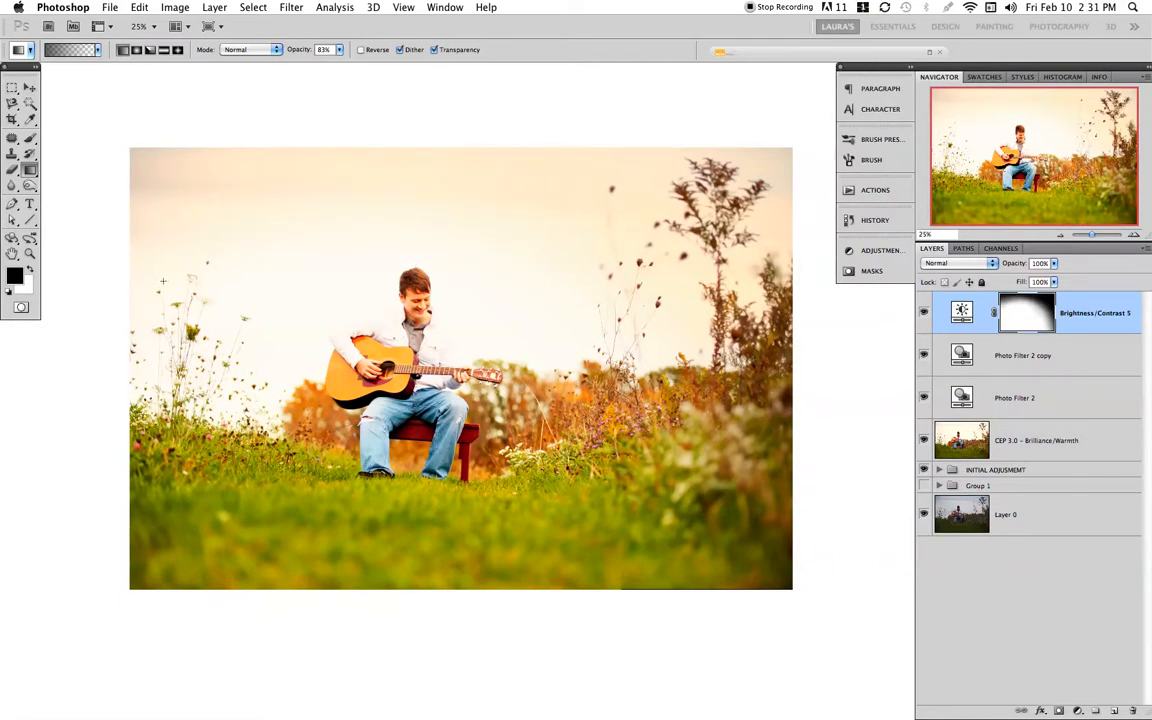
{"action": "left_click_drag", "start_coordinate": [89, 285], "coordinate": [267, 402]}
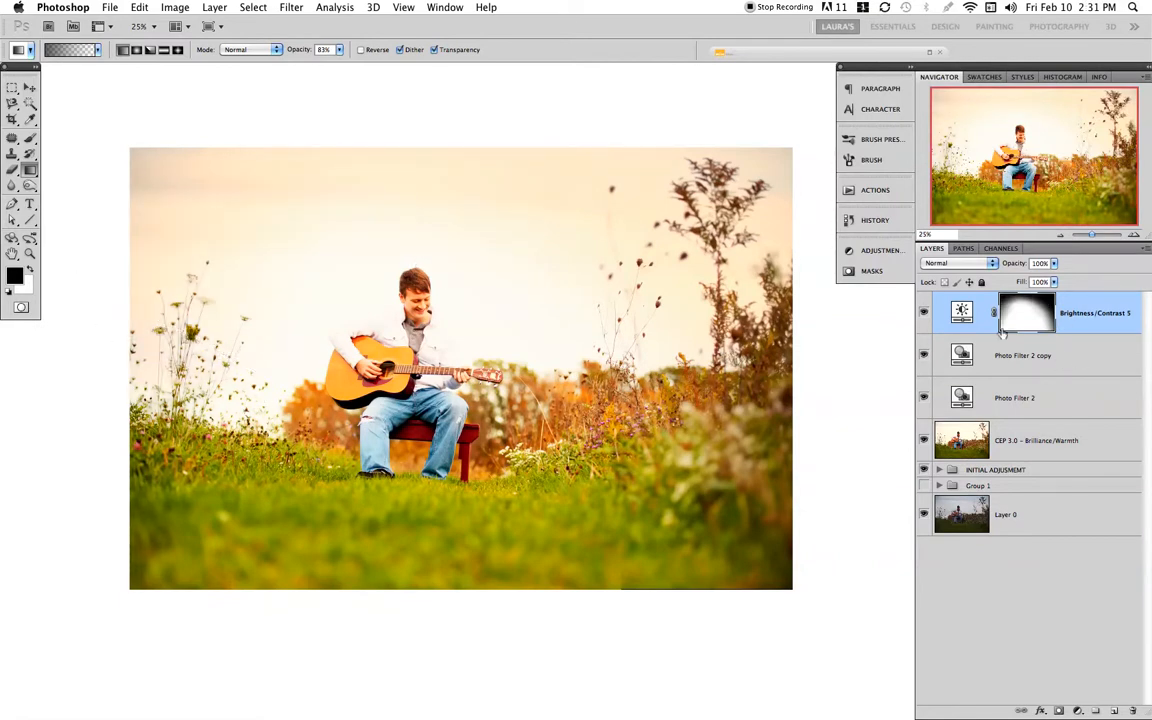
{"action": "left_click_drag", "start_coordinate": [154, 180], "coordinate": [329, 334]}
{"action": "left_click_drag", "start_coordinate": [313, 145], "coordinate": [361, 328]}
{"action": "left_click_drag", "start_coordinate": [641, 141], "coordinate": [533, 318]}
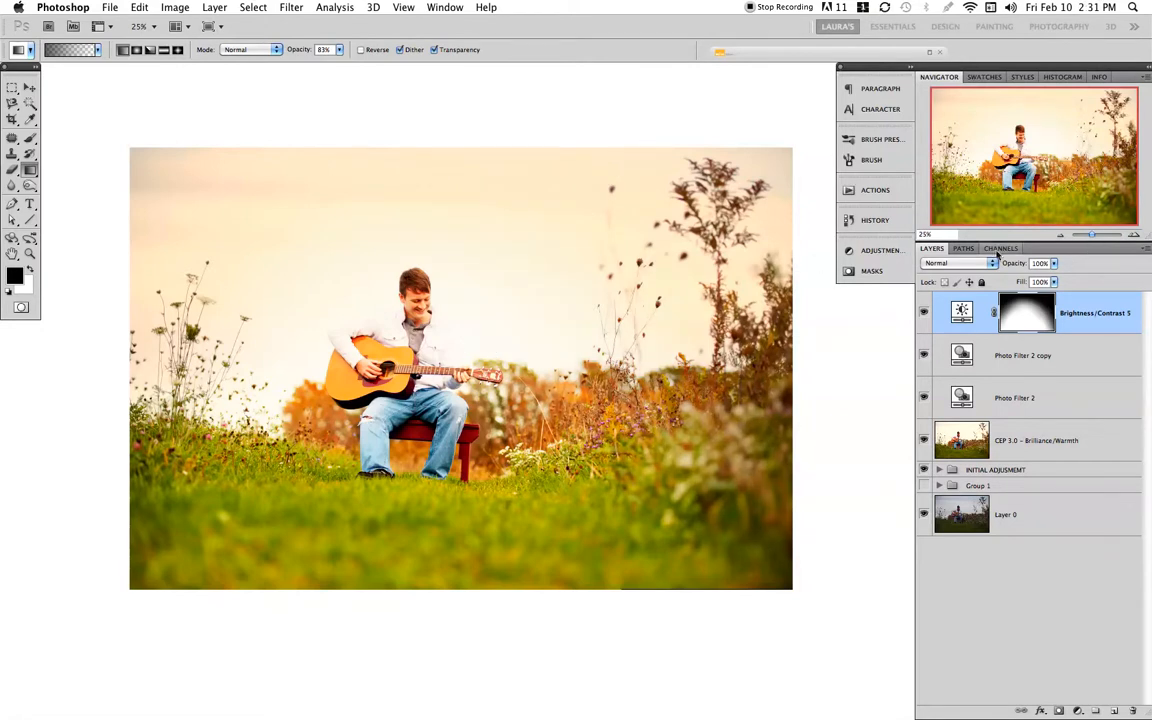
{"action": "left_click_drag", "start_coordinate": [543, 113], "coordinate": [400, 275]}
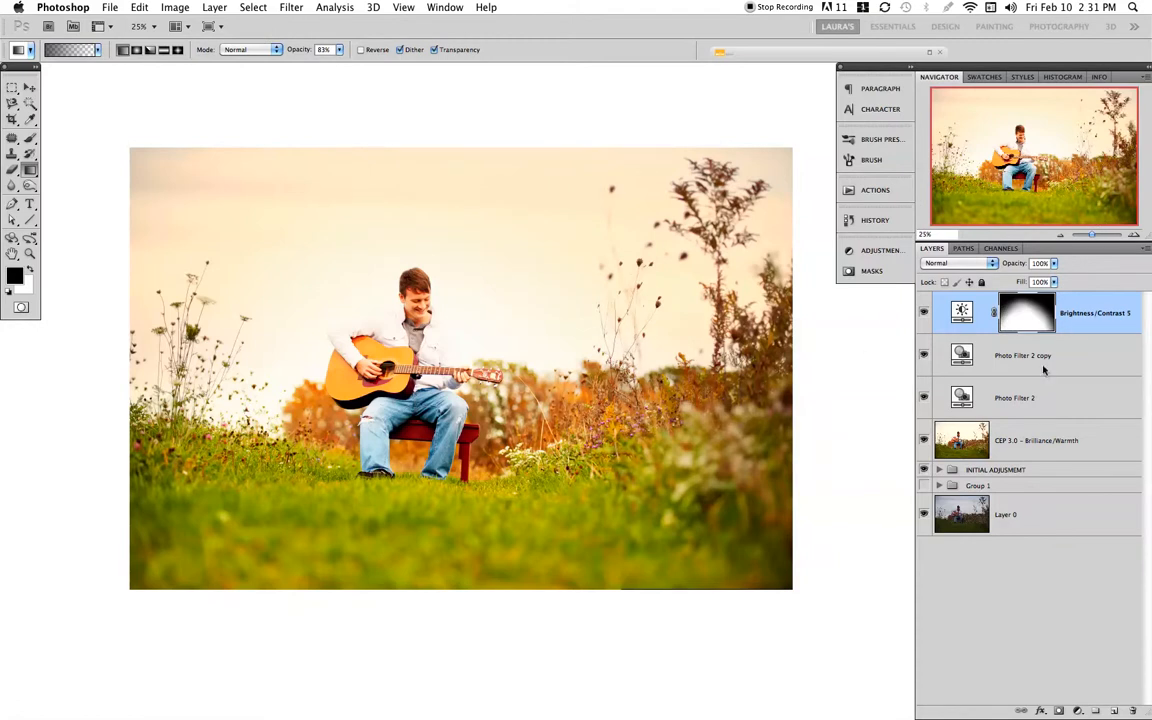
{"action": "left_click_drag", "start_coordinate": [860, 432], "coordinate": [730, 467]}
{"action": "left_click_drag", "start_coordinate": [786, 131], "coordinate": [576, 262]}
{"action": "left_click_drag", "start_coordinate": [364, 162], "coordinate": [393, 285]}
{"action": "left_click_drag", "start_coordinate": [413, 171], "coordinate": [411, 388]}
{"action": "left_click_drag", "start_coordinate": [546, 268], "coordinate": [407, 316]}
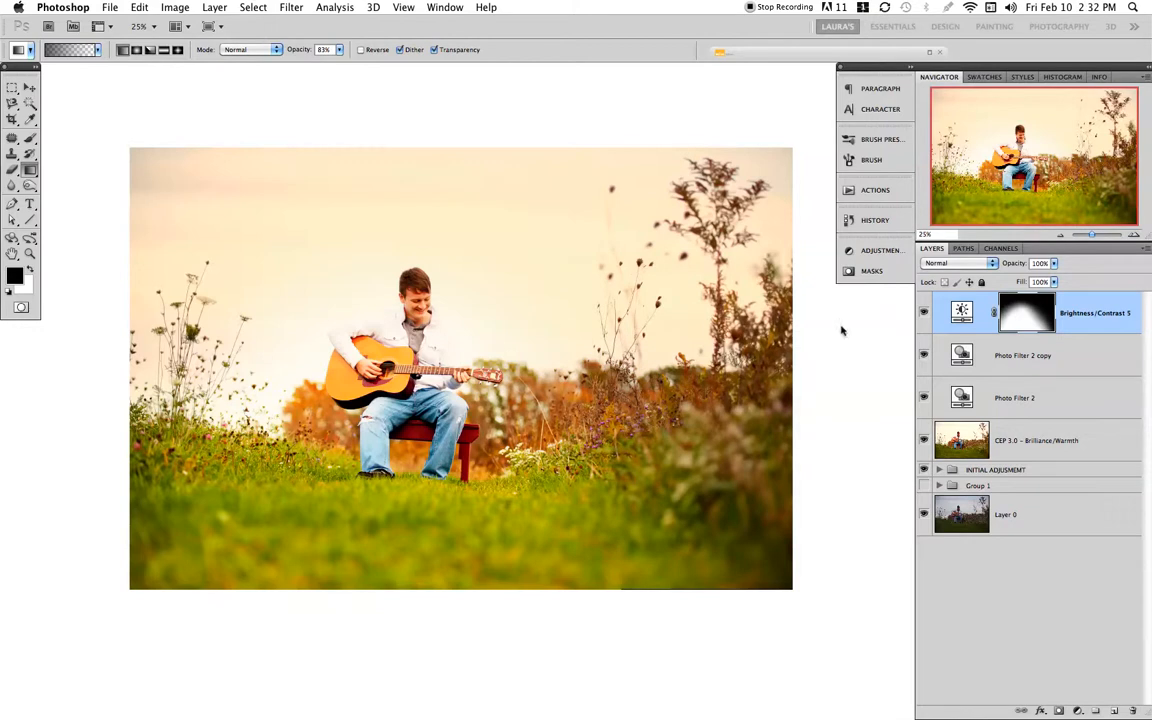
{"action": "left_click_drag", "start_coordinate": [197, 254], "coordinate": [326, 358]}
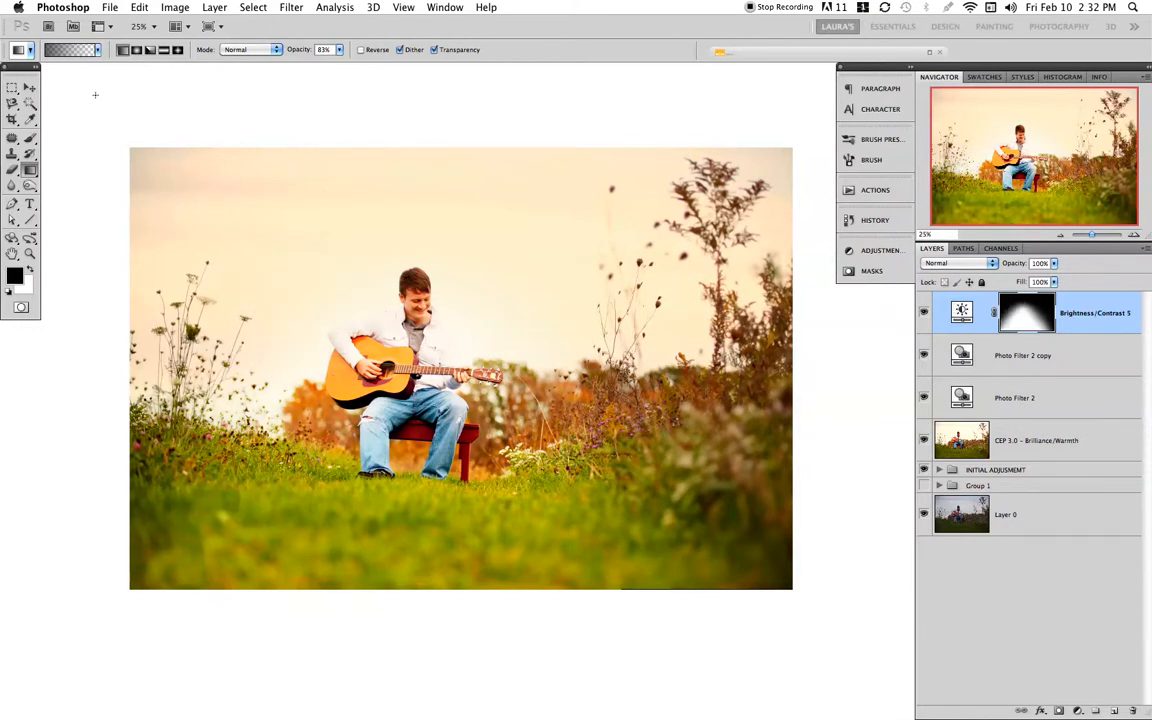
Step: Restore the brightening around the guitarist with white radial gradients on the mask, and draw a black gradient in the sky above his head
{"action": "left_click", "coordinate": [137, 49]}
{"action": "left_click", "coordinate": [31, 270]}
{"action": "left_click_drag", "start_coordinate": [420, 346], "coordinate": [538, 370]}
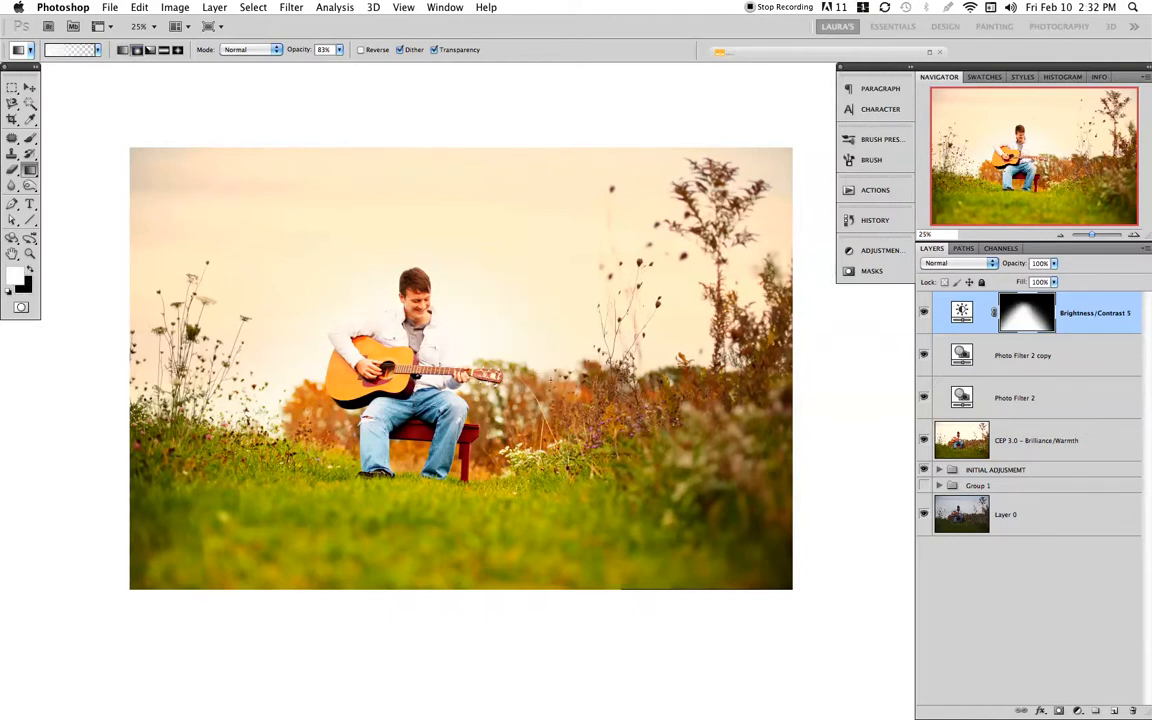
{"action": "left_click_drag", "start_coordinate": [340, 324], "coordinate": [573, 266]}
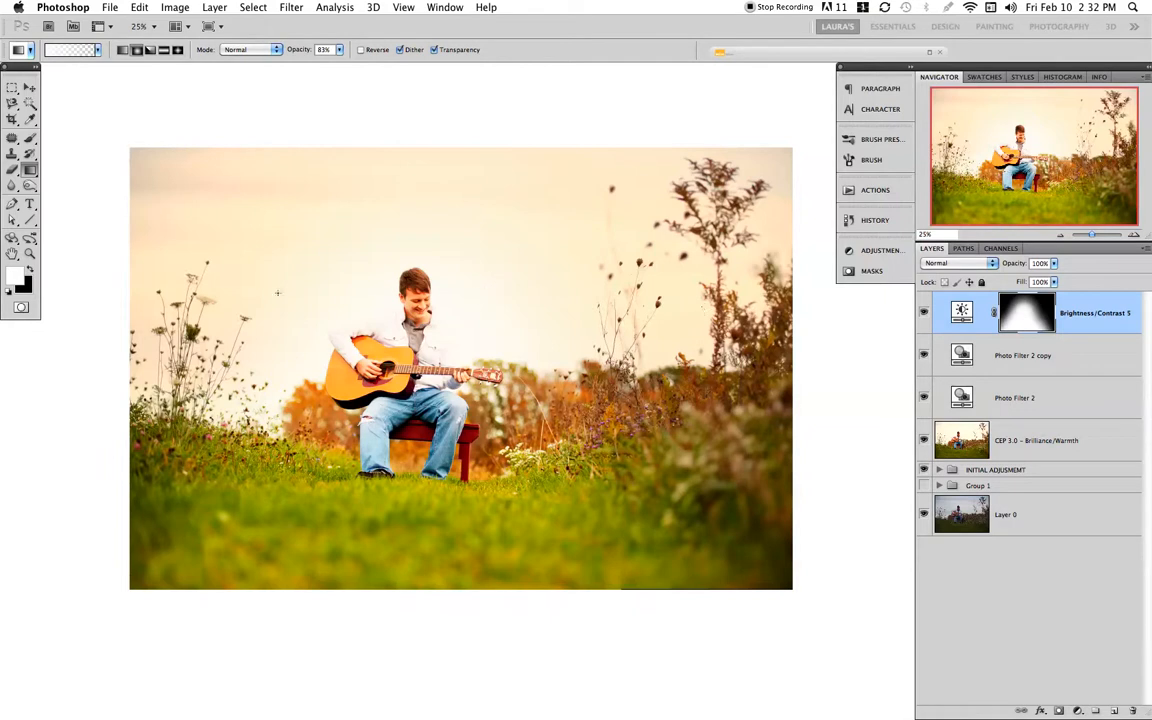
{"action": "left_click", "coordinate": [29, 270]}
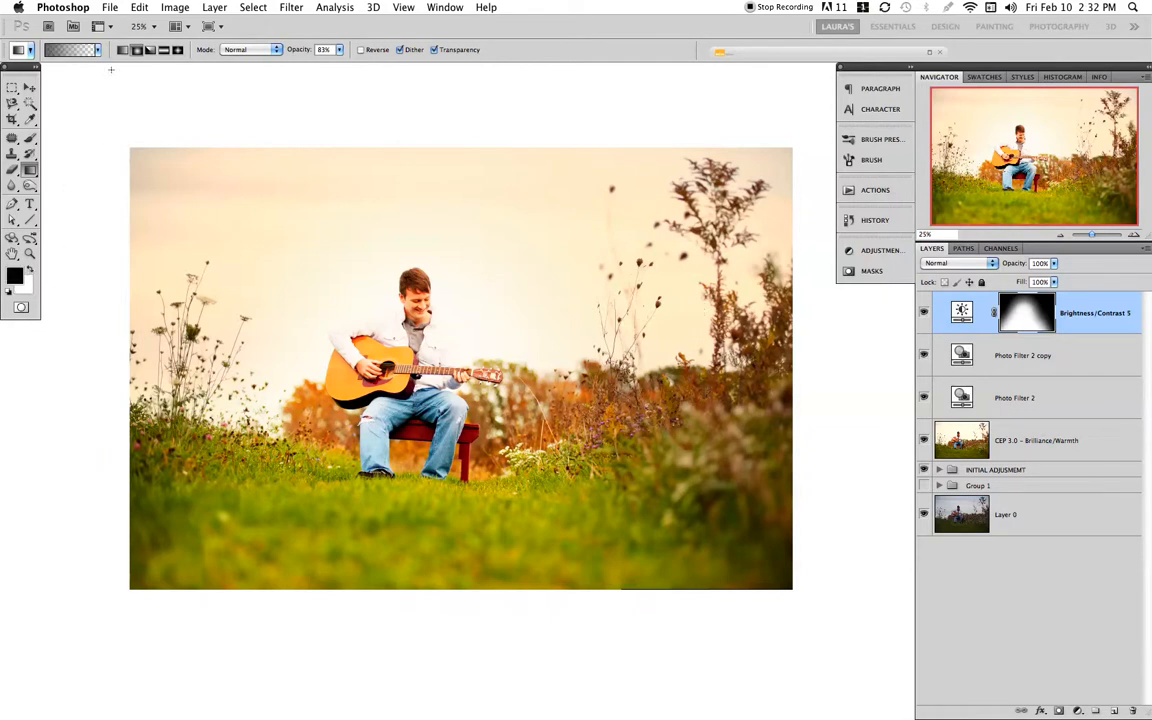
{"action": "left_click_drag", "start_coordinate": [413, 127], "coordinate": [424, 249]}
Step: Group the layers from Brightness/Contrast down to CEP 3.0 - Brilliance/Warmth and rename the group POST PROCESSED
{"action": "left_click", "coordinate": [1055, 445], "text": "shift"}
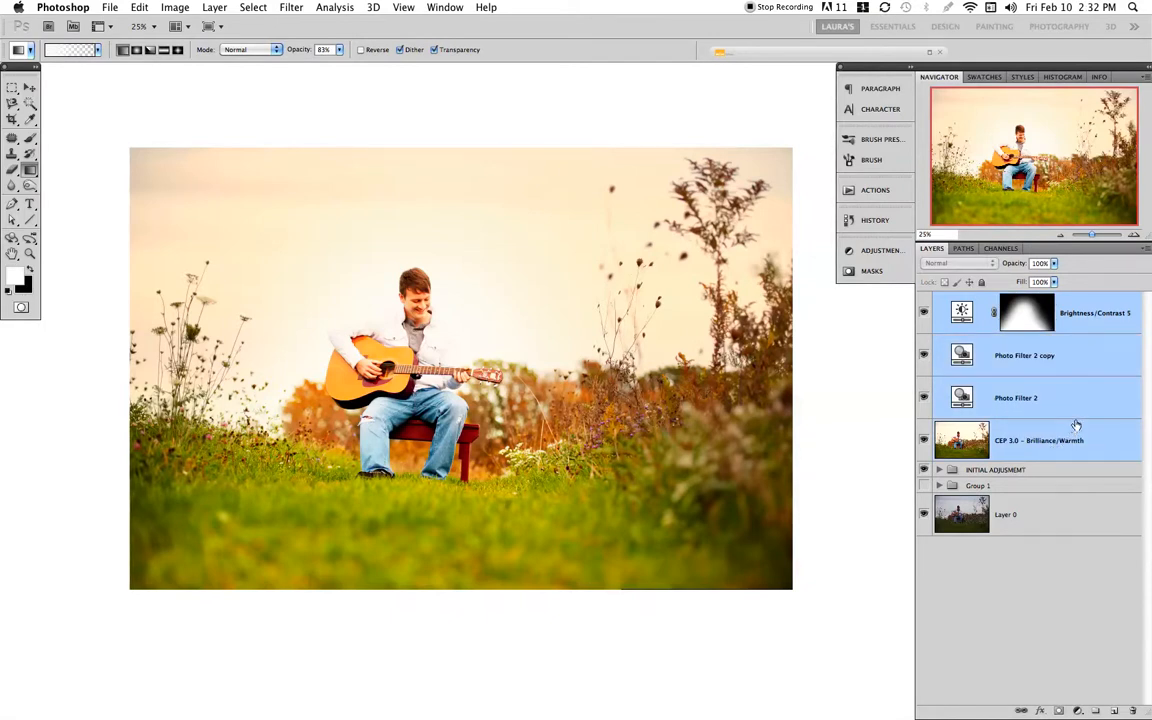
{"action": "key", "text": "super+g"}
{"action": "double_click", "coordinate": [979, 300]}
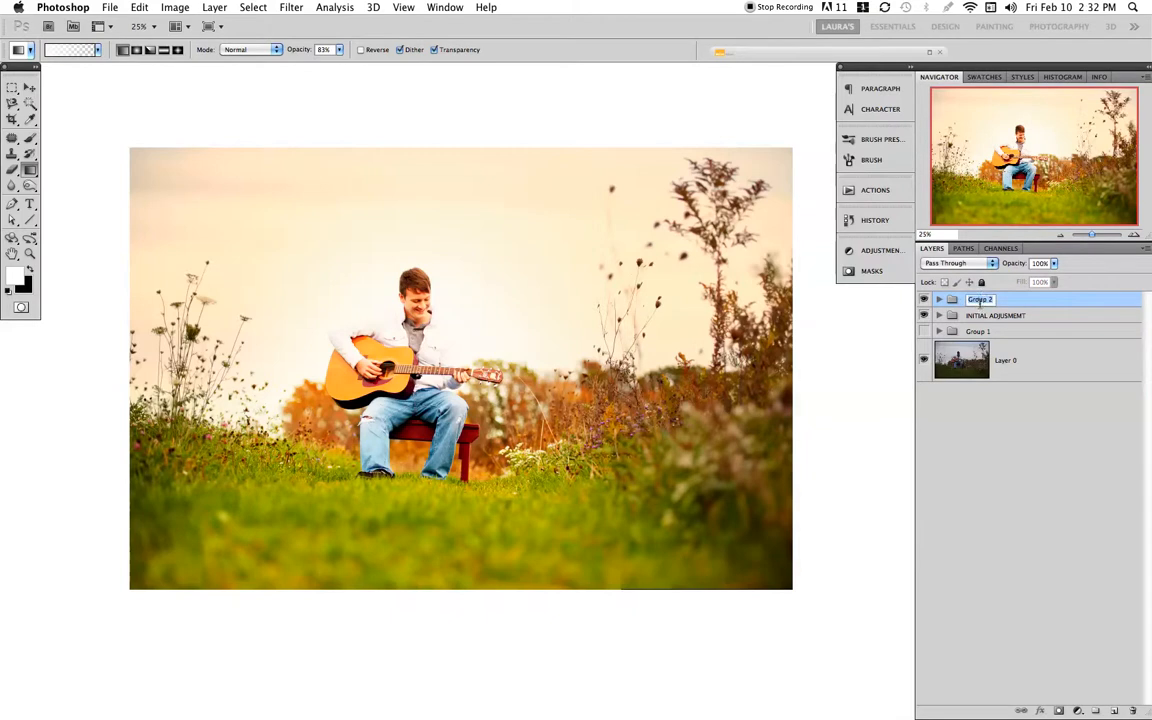
{"action": "type", "text": "F"}
{"action": "type", "text": "OST PROCESSED"}
{"action": "left_click", "coordinate": [976, 456]}
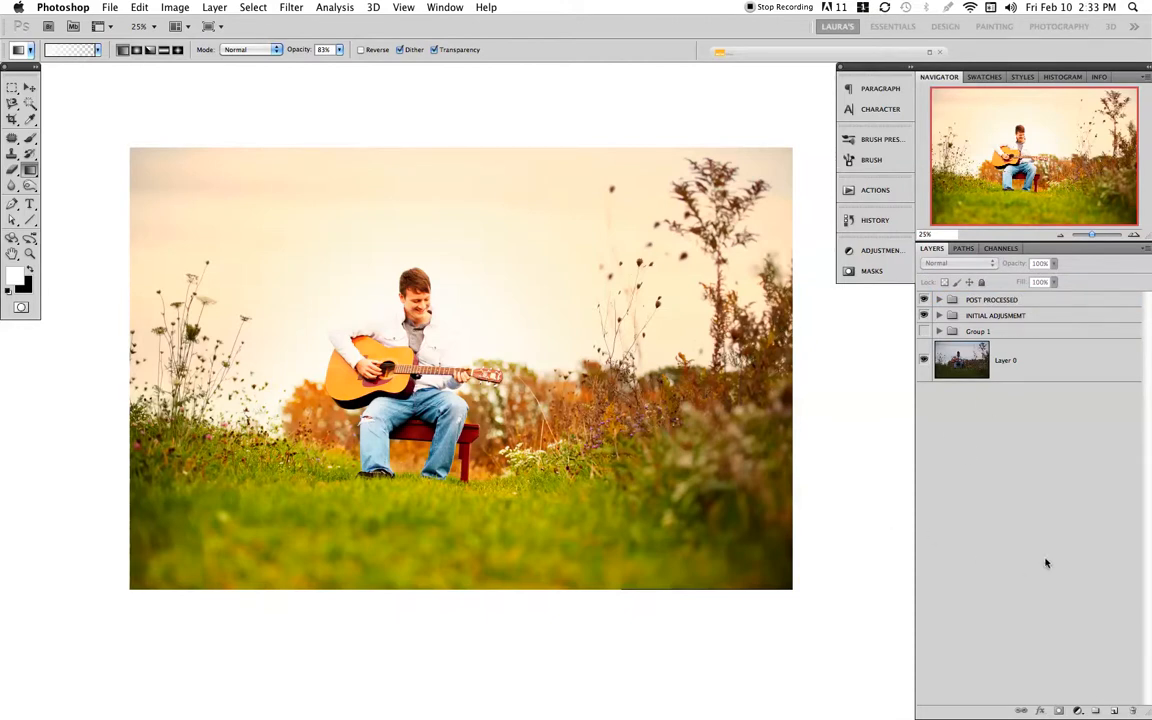
Step: Show only the original photo layer, then restore the other layers' visibility to compare before and after
{"action": "left_click", "coordinate": [924, 361], "text": "alt"}
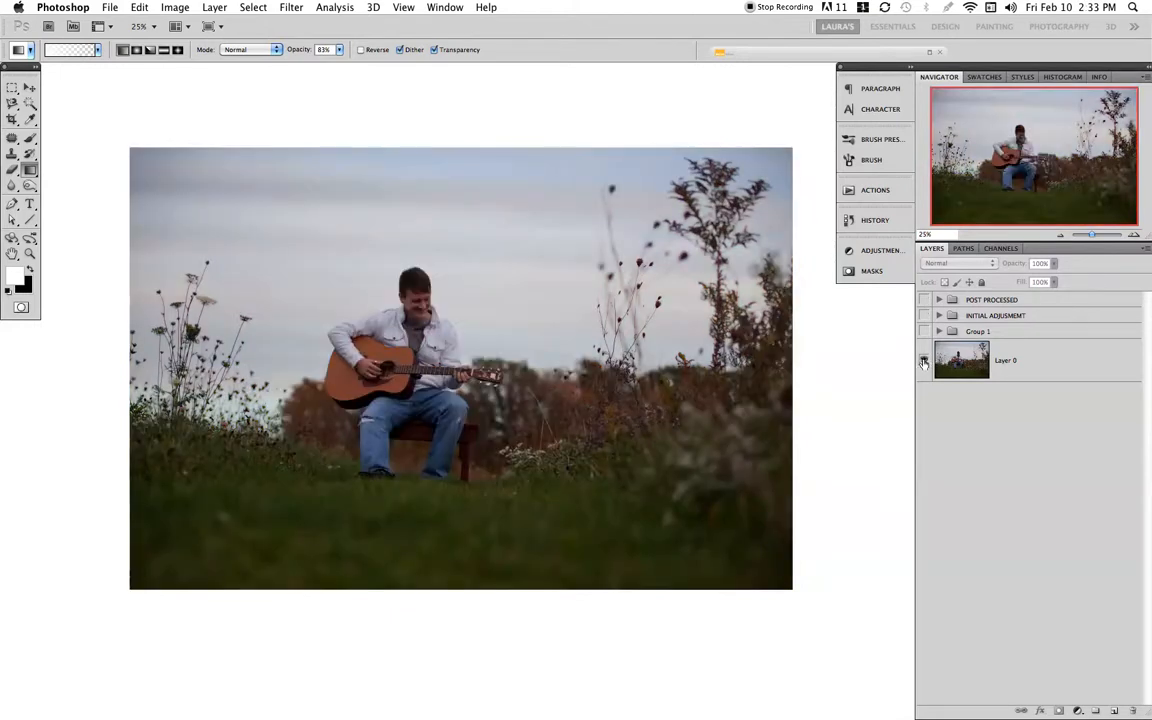
{"action": "left_click", "coordinate": [924, 361], "text": "alt"}
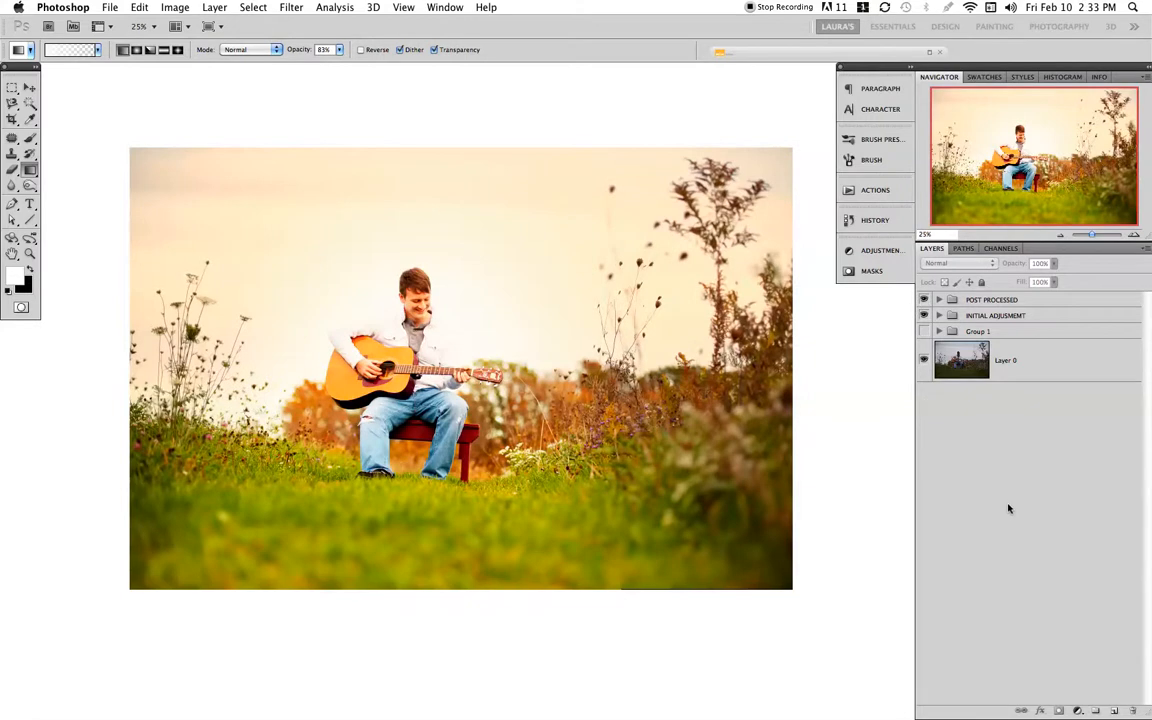